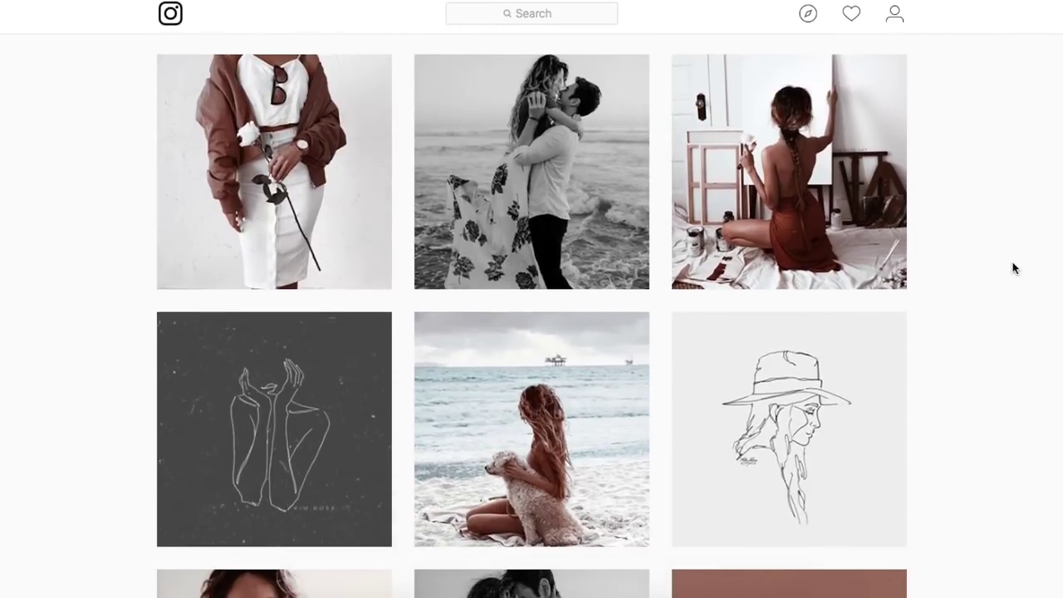
- Look through the artist's Instagram feed to examine the recurring colours, contrast and mix of photos and line drawings
scroll(979, 262, up, 10)
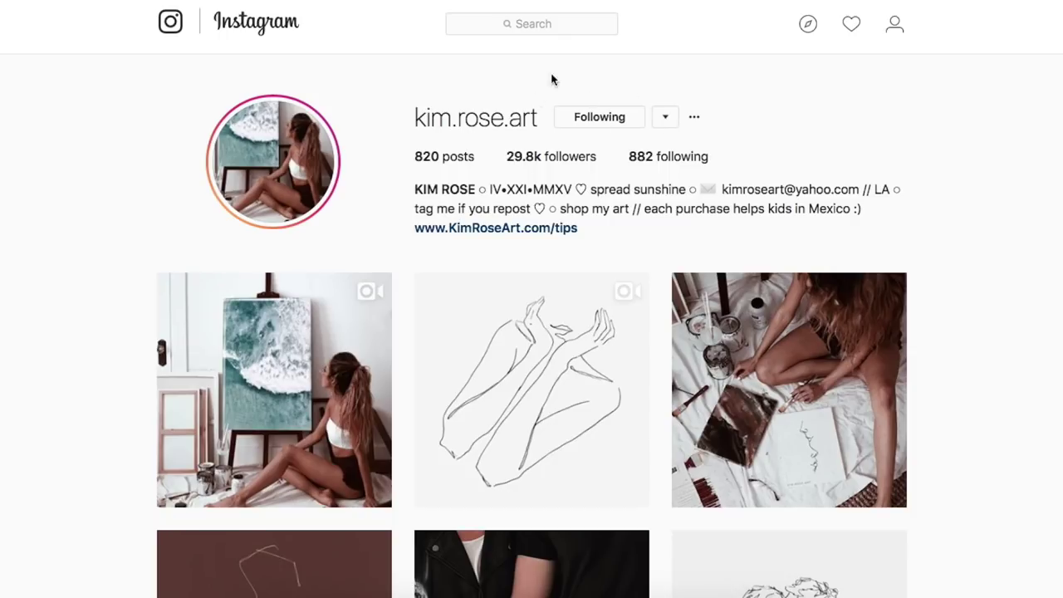
scroll(1017, 248, down, 1)
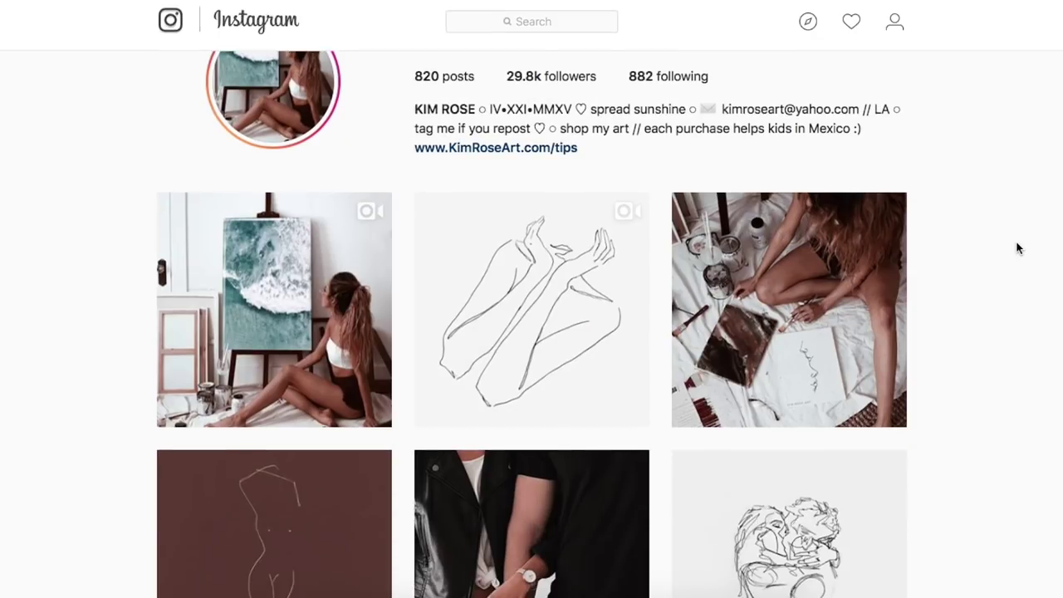
scroll(1018, 247, down, 6)
scroll(1018, 248, down, 1)
scroll(1018, 248, down, 4)
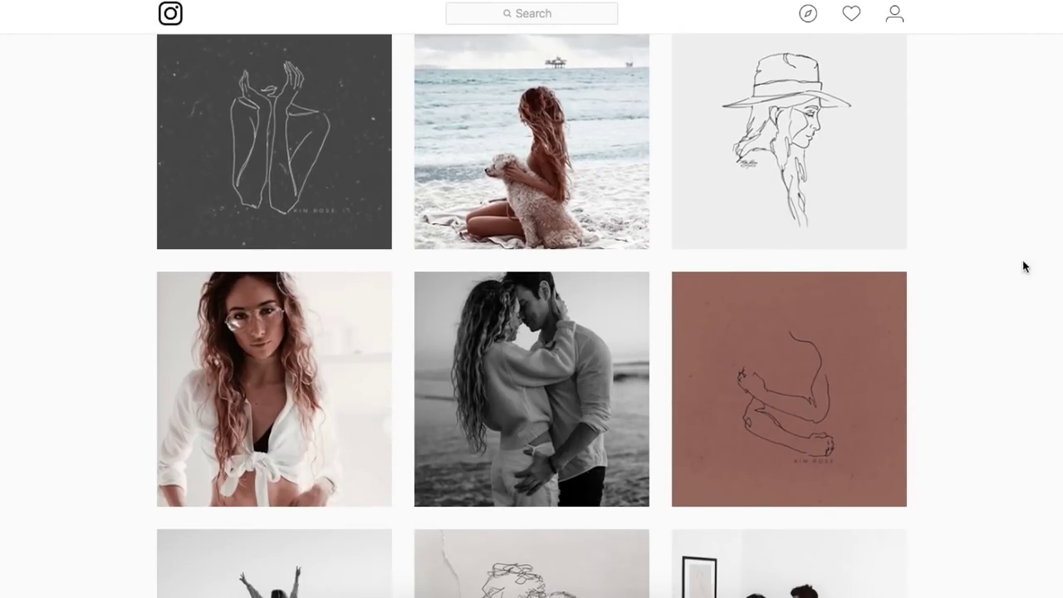
scroll(852, 237, down, 4)
scroll(850, 240, down, 1)
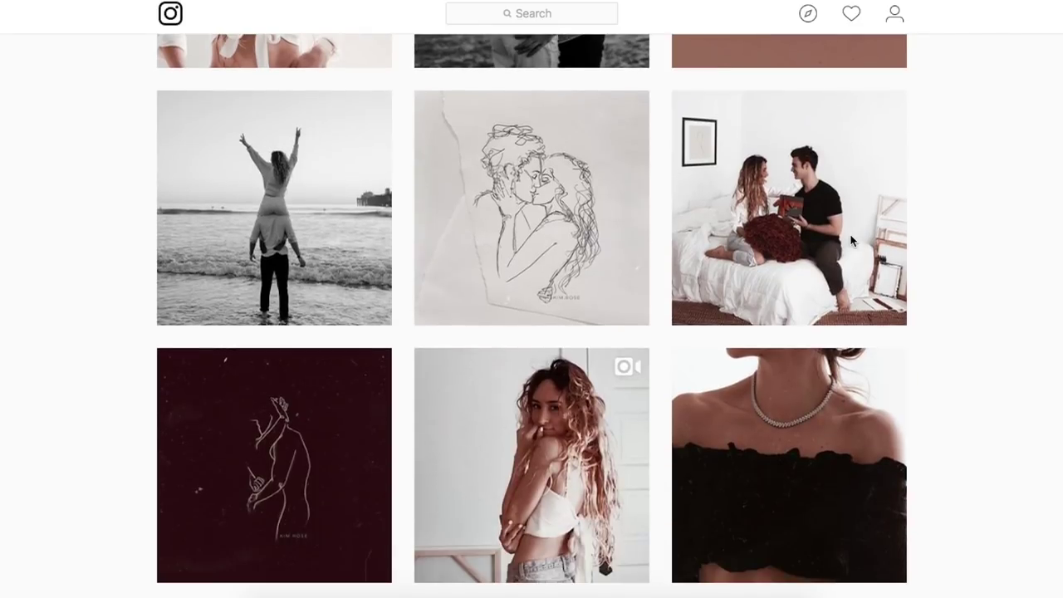
scroll(850, 240, down, 2)
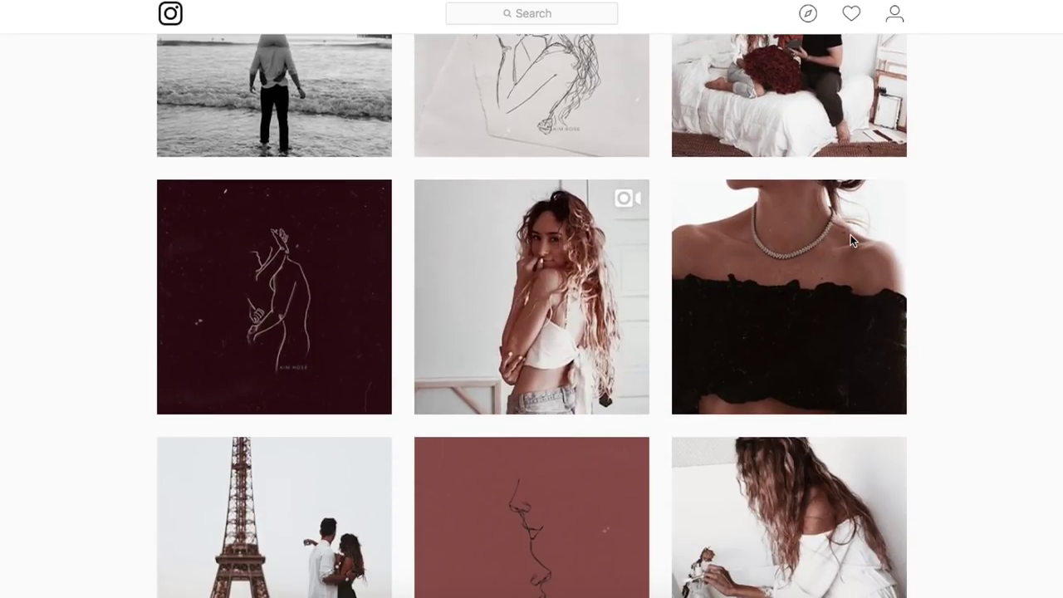
scroll(850, 240, down, 4)
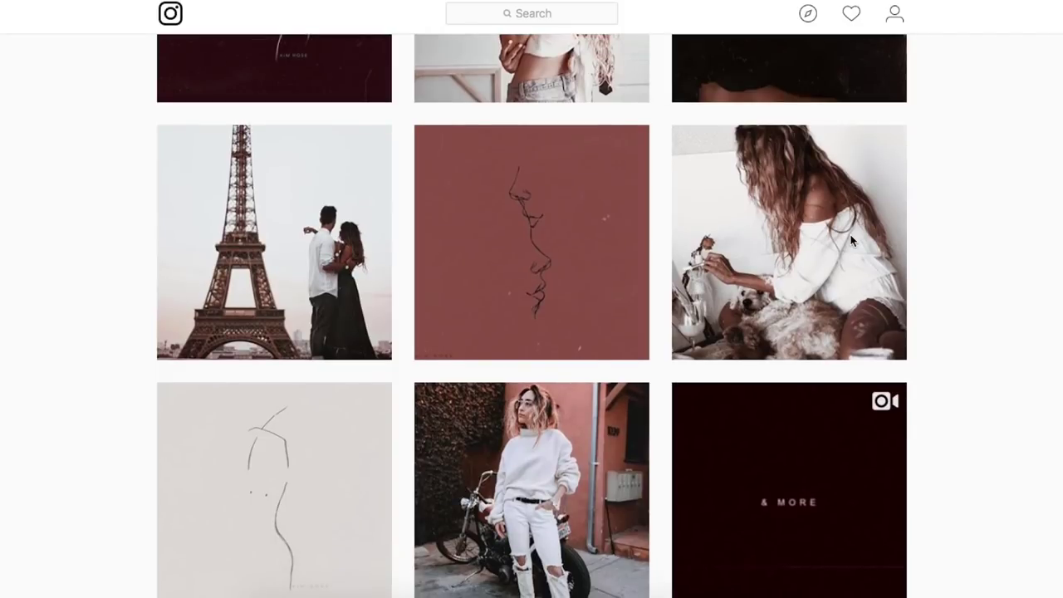
scroll(850, 240, down, 6)
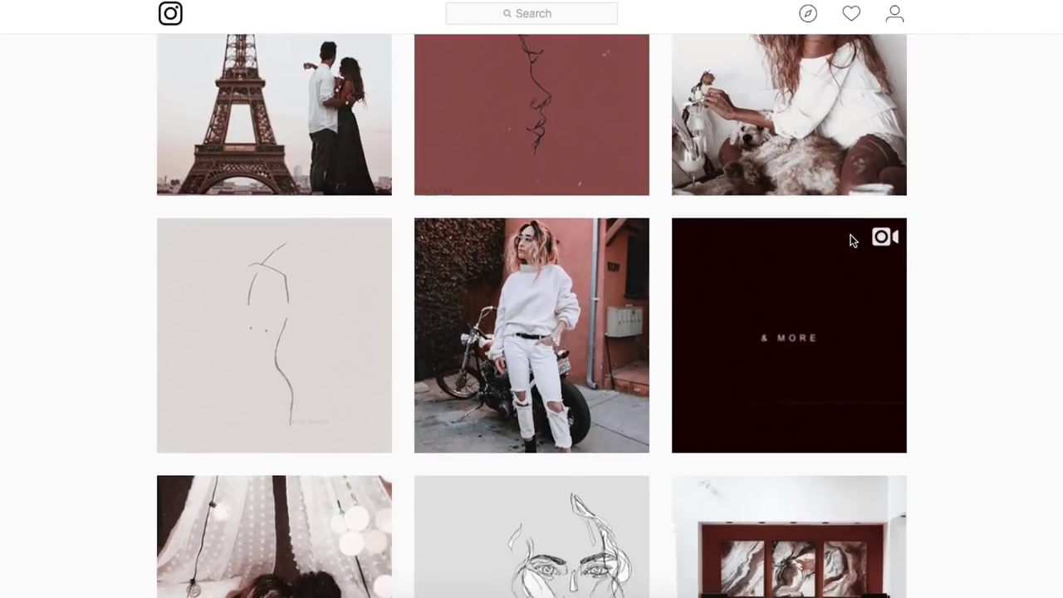
scroll(850, 240, down, 9)
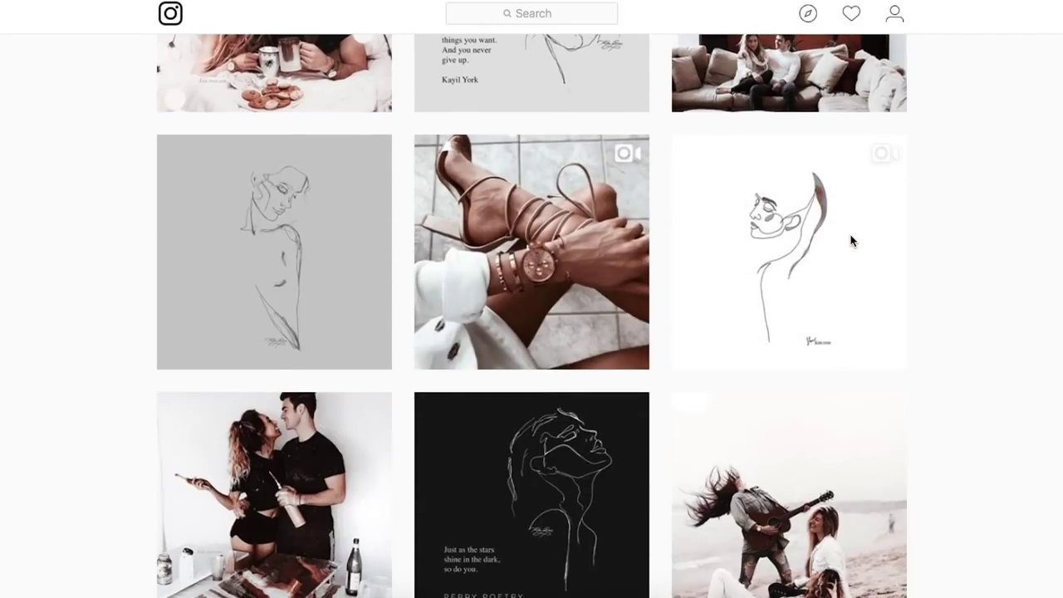
scroll(850, 240, down, 2)
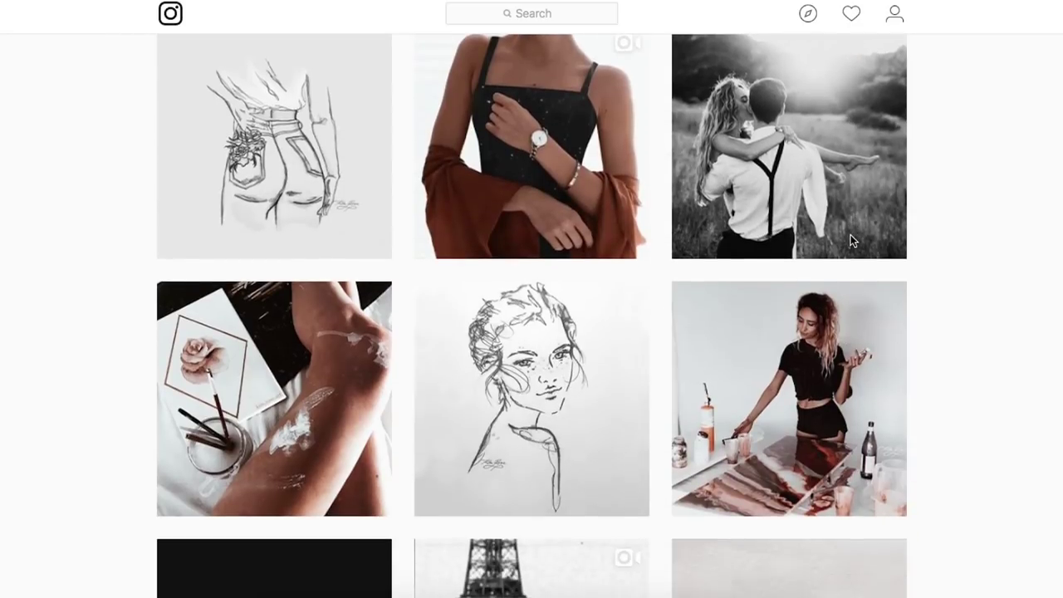
scroll(850, 240, up, 15)
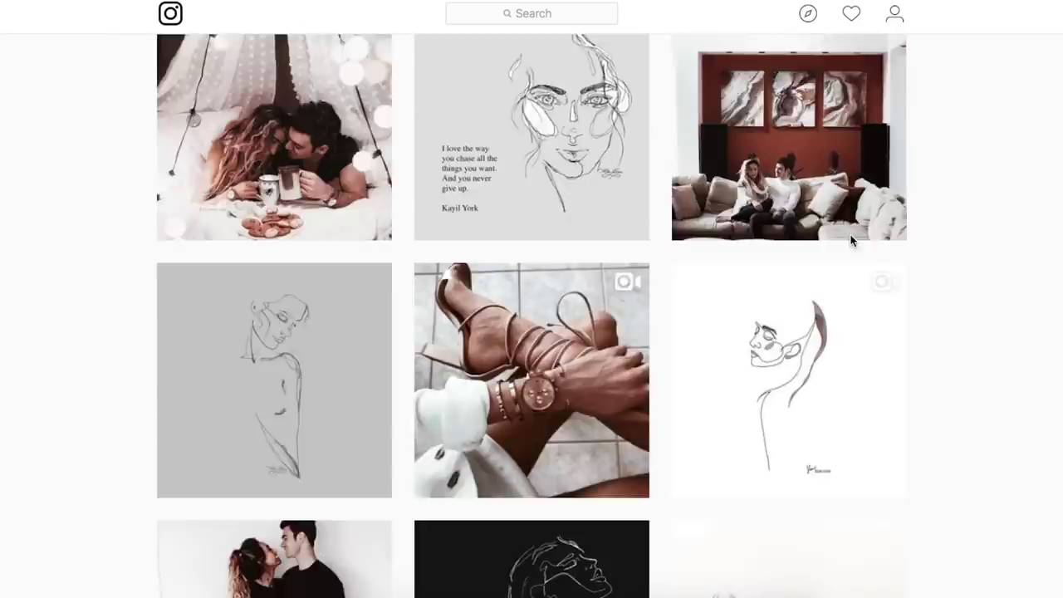
scroll(850, 240, up, 10)
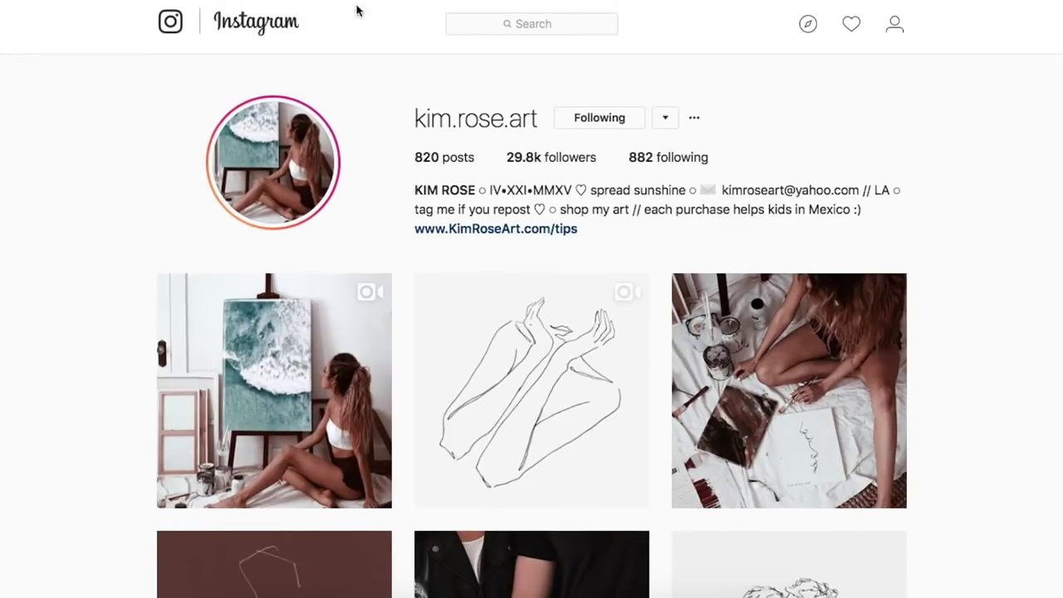
- Open the website linked in the artist's Instagram bio and look through its shop page
click(463, 227)
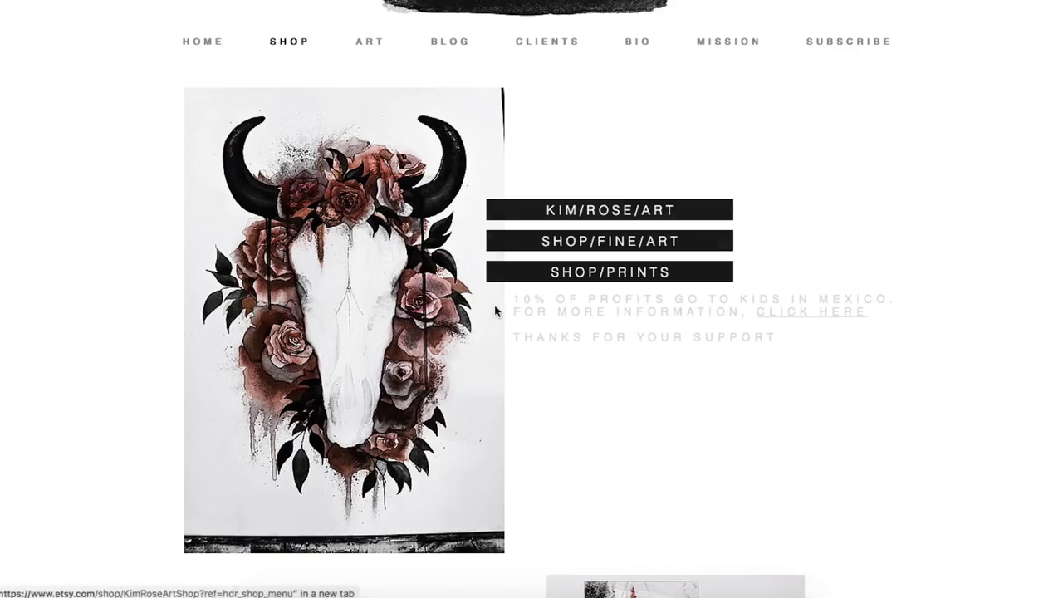
scroll(687, 264, down, 8)
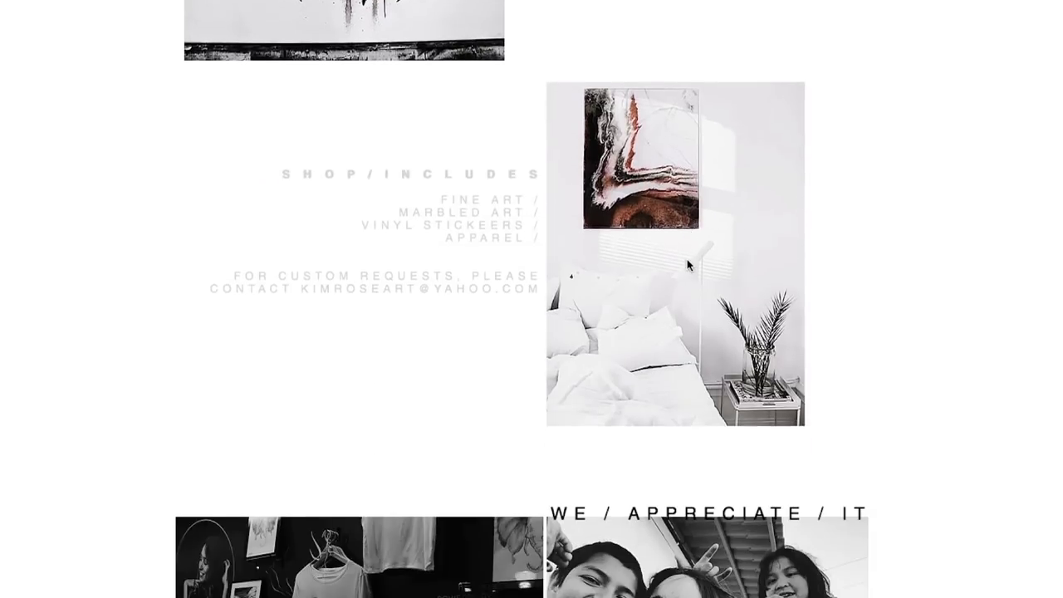
scroll(687, 264, down, 5)
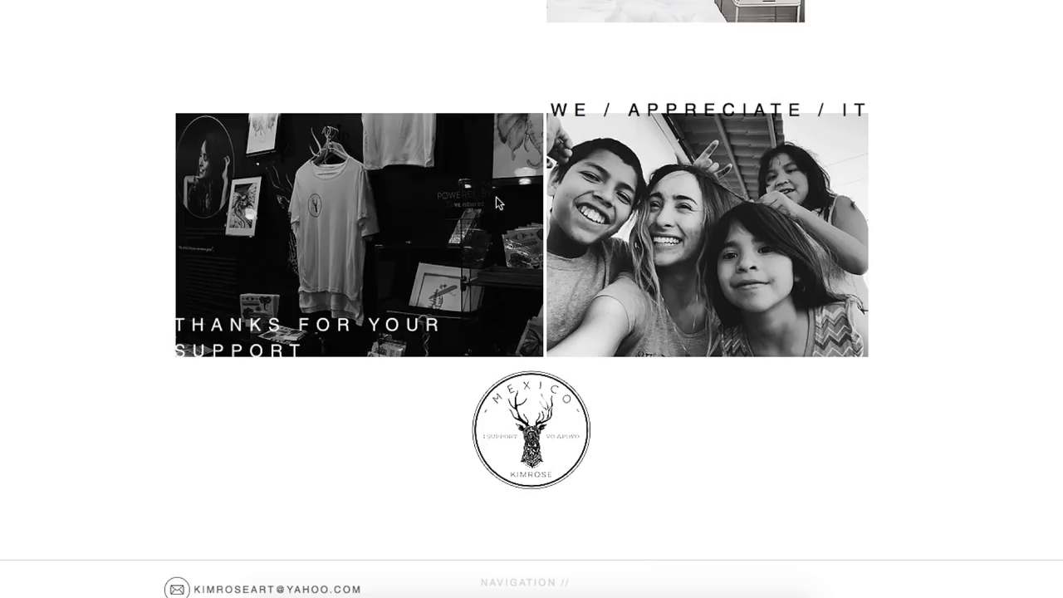
scroll(455, 157, up, 1)
scroll(455, 158, up, 12)
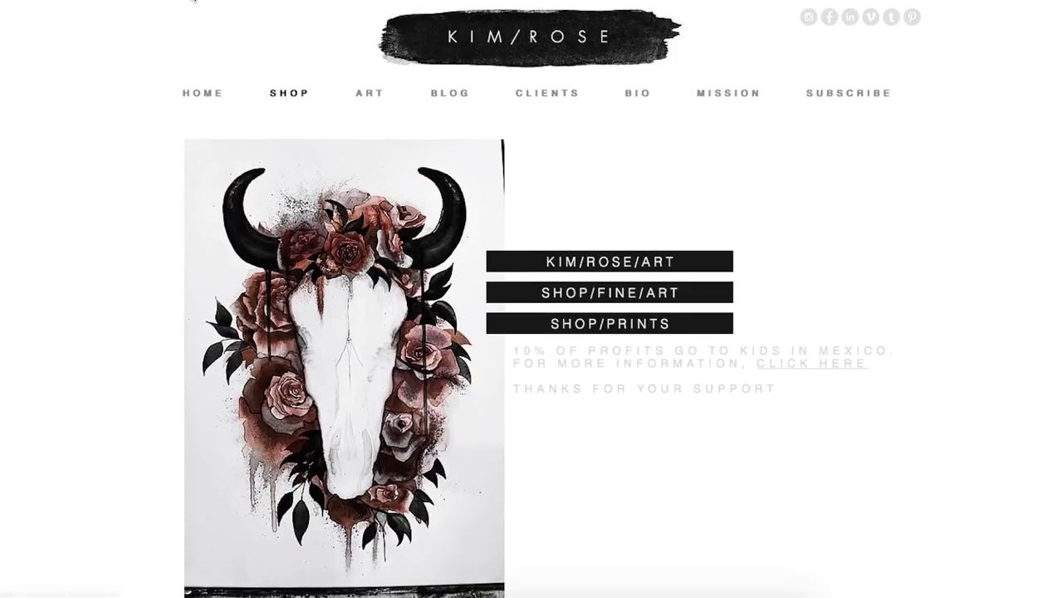
- Return to the artist's Instagram feed and open the photo of the woman in a red skirt reaching toward a blank canvas
click(610, 261)
scroll(754, 204, down, 8)
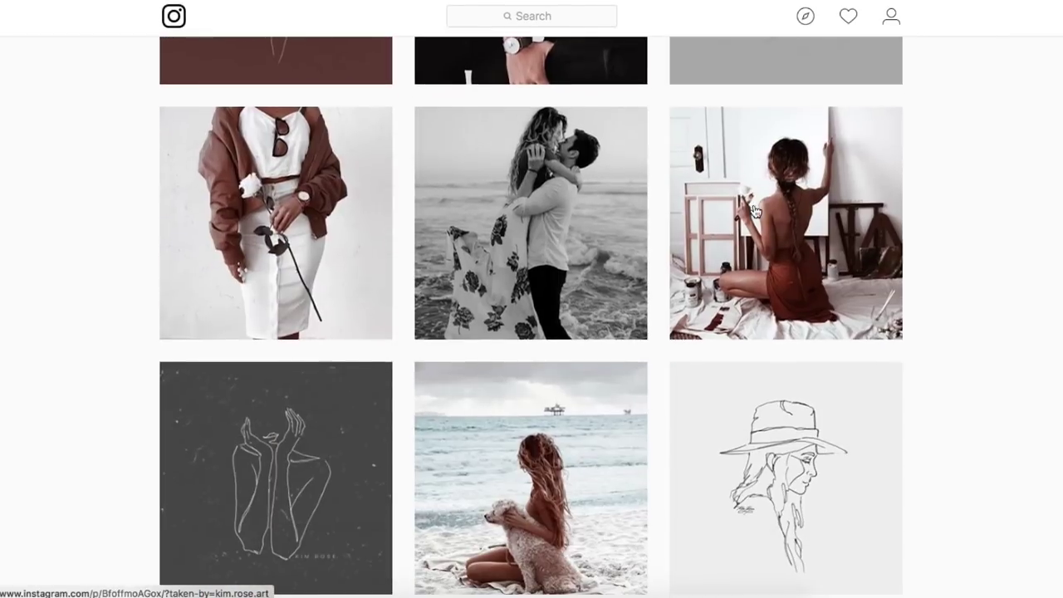
click(768, 210)
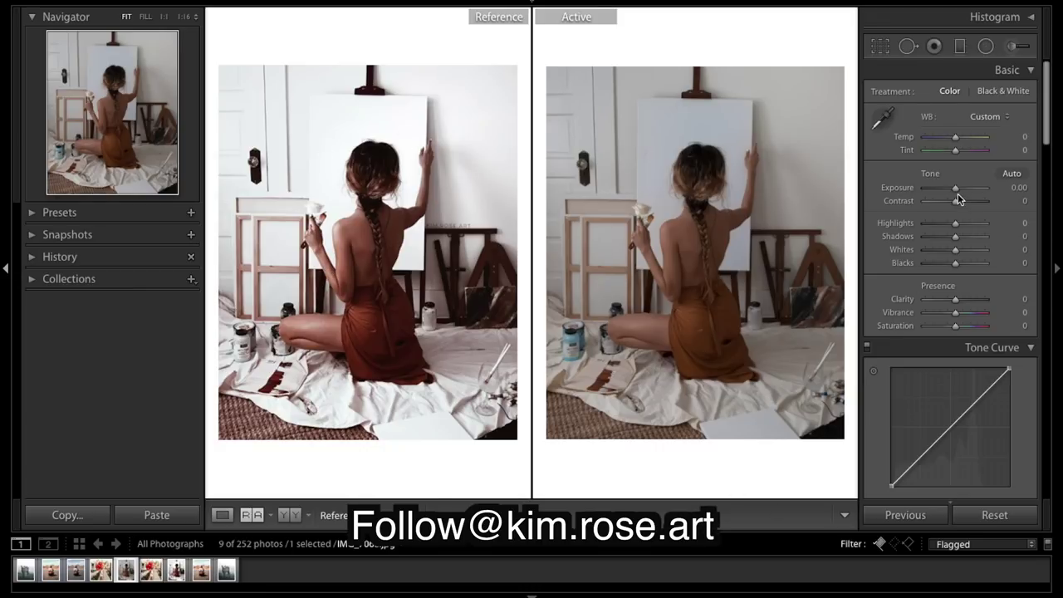
- In Lightroom, set the active photo's tone to Exposure +0.10, Contrast −10, Shadows +56, Blacks −89 and Whites +63
drag(956, 189, 957, 187)
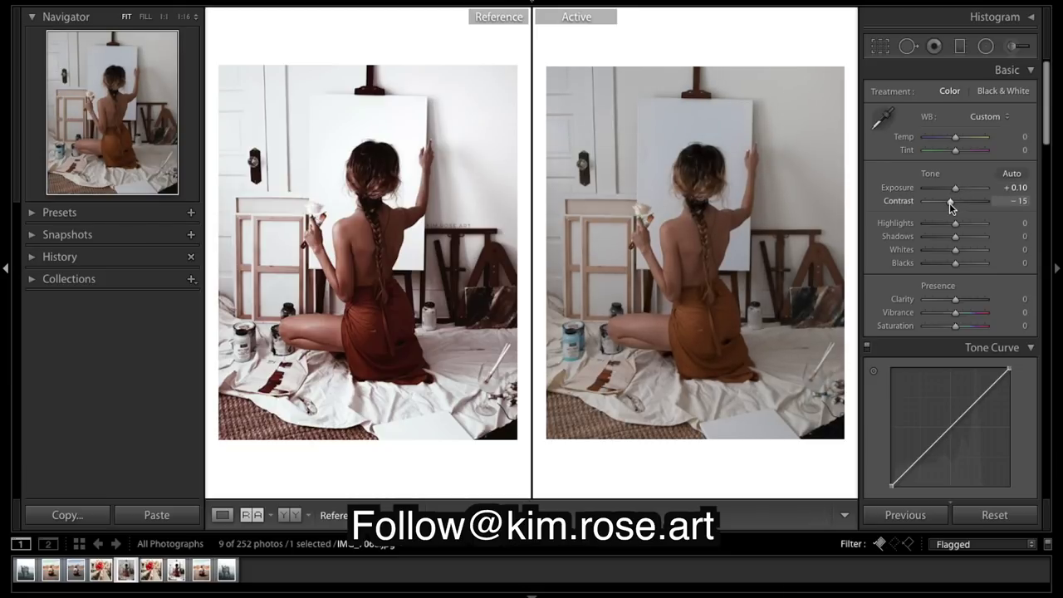
drag(951, 203, 953, 203)
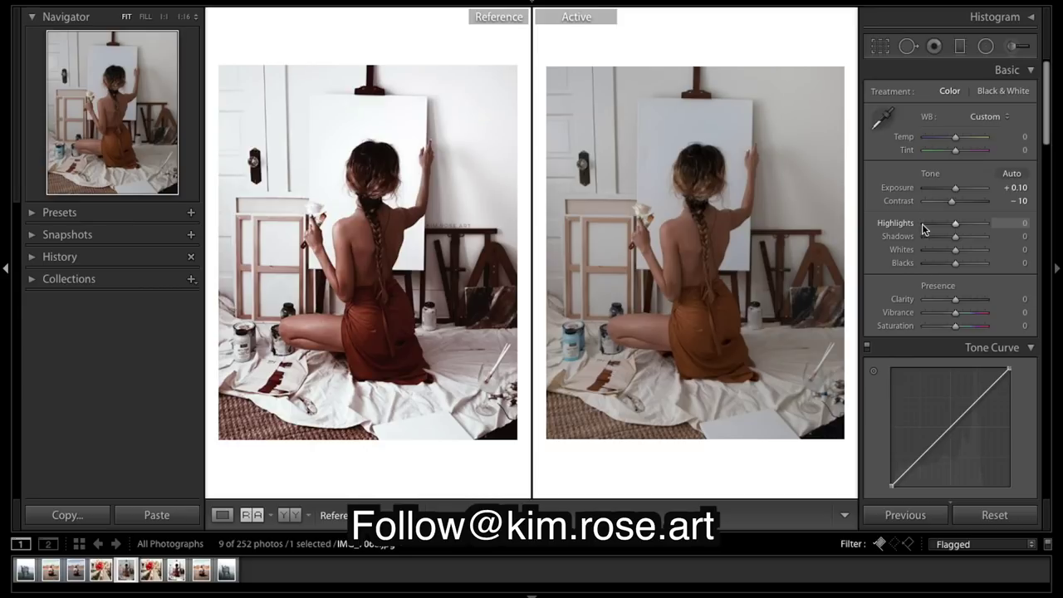
drag(955, 236, 972, 237)
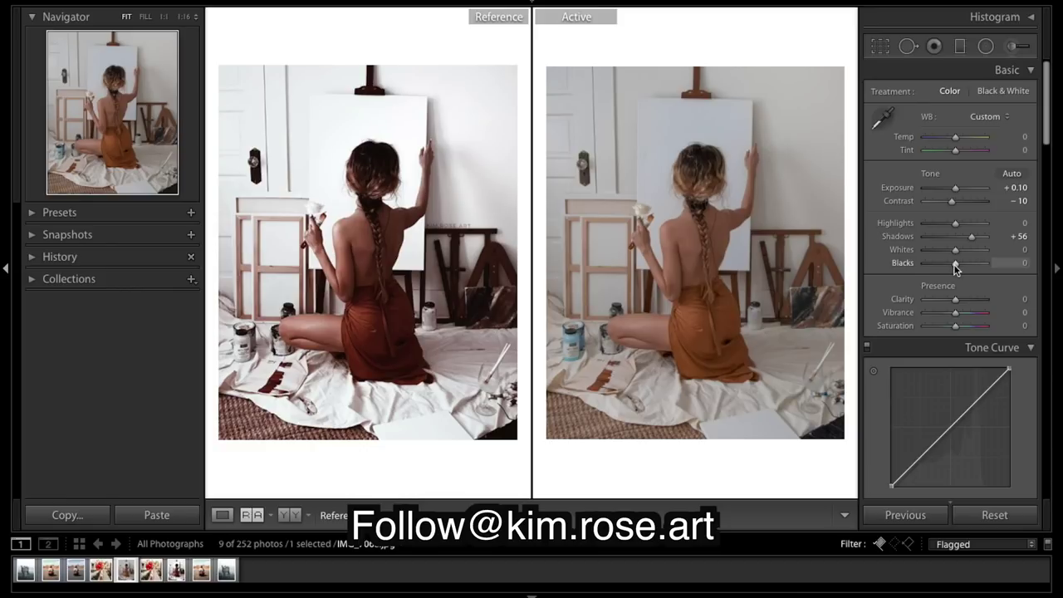
drag(954, 264, 929, 264)
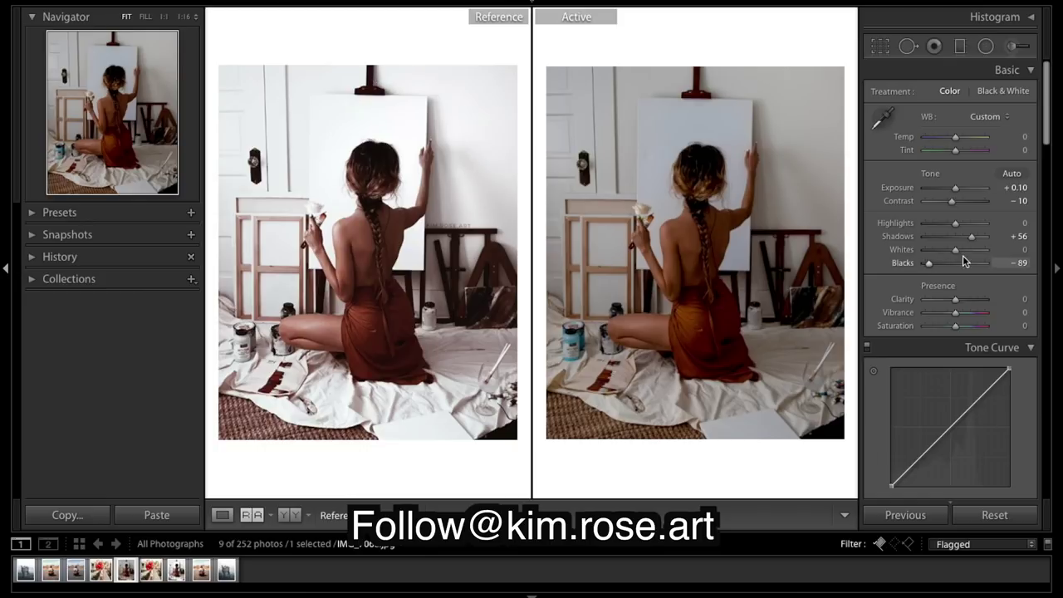
drag(955, 249, 976, 253)
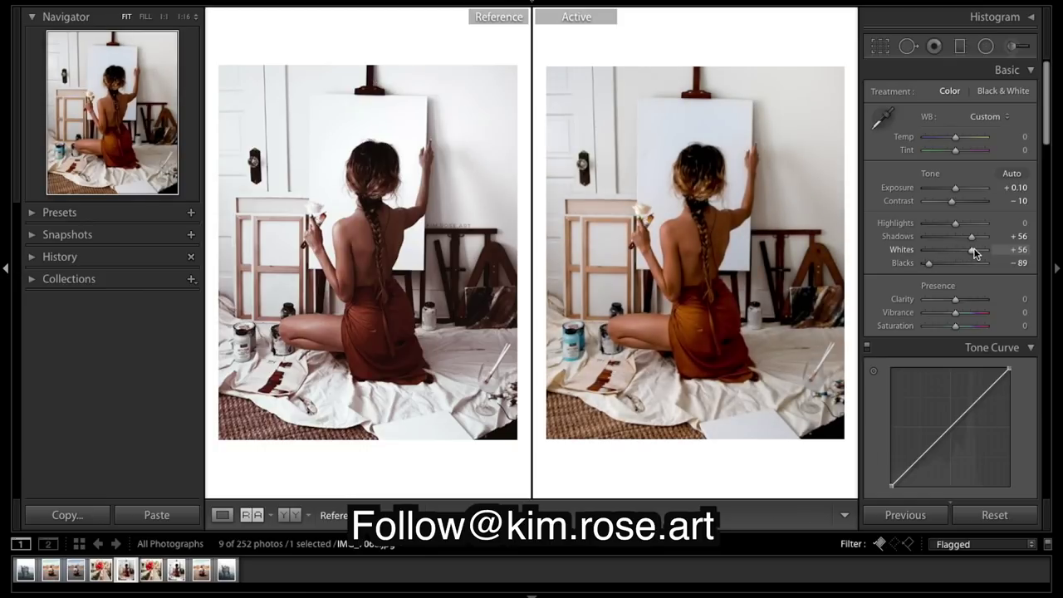
drag(975, 247, 976, 248)
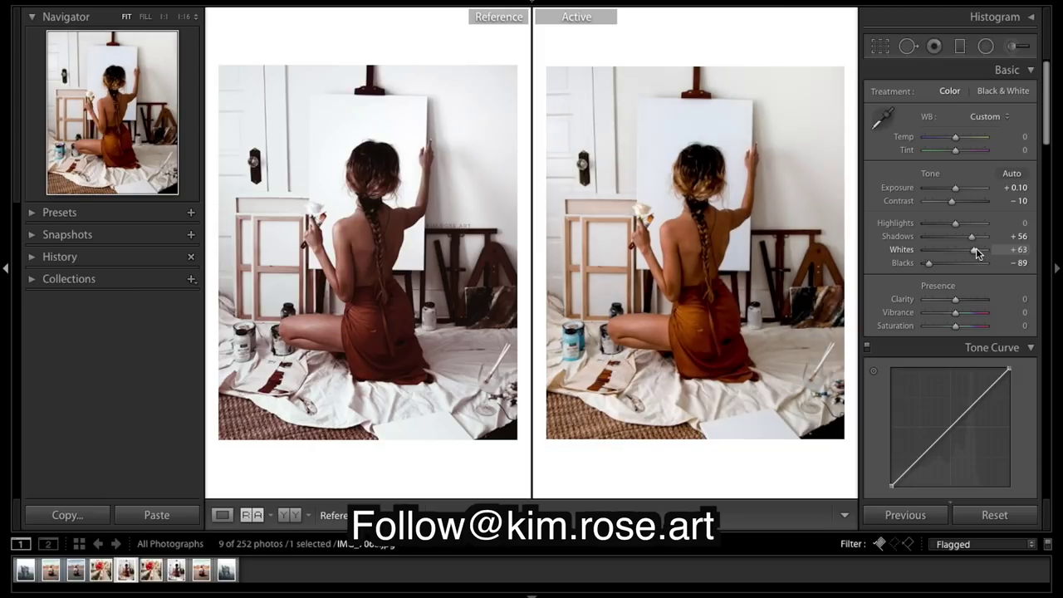
- Set the photo's Clarity to −15 and Saturation to −10
scroll(979, 276, down, 1)
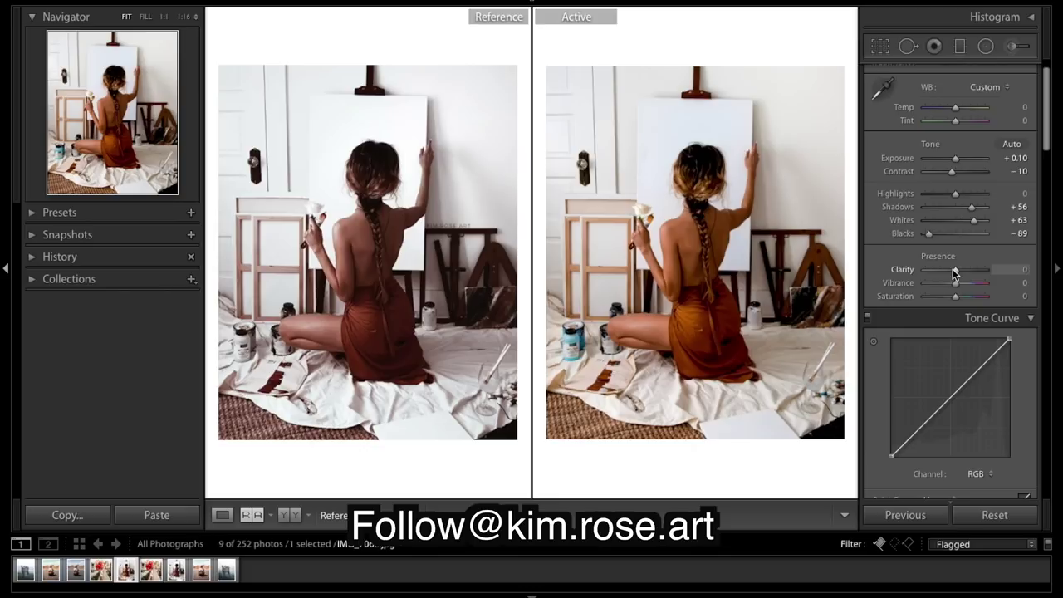
drag(951, 268, 947, 268)
drag(949, 271, 952, 272)
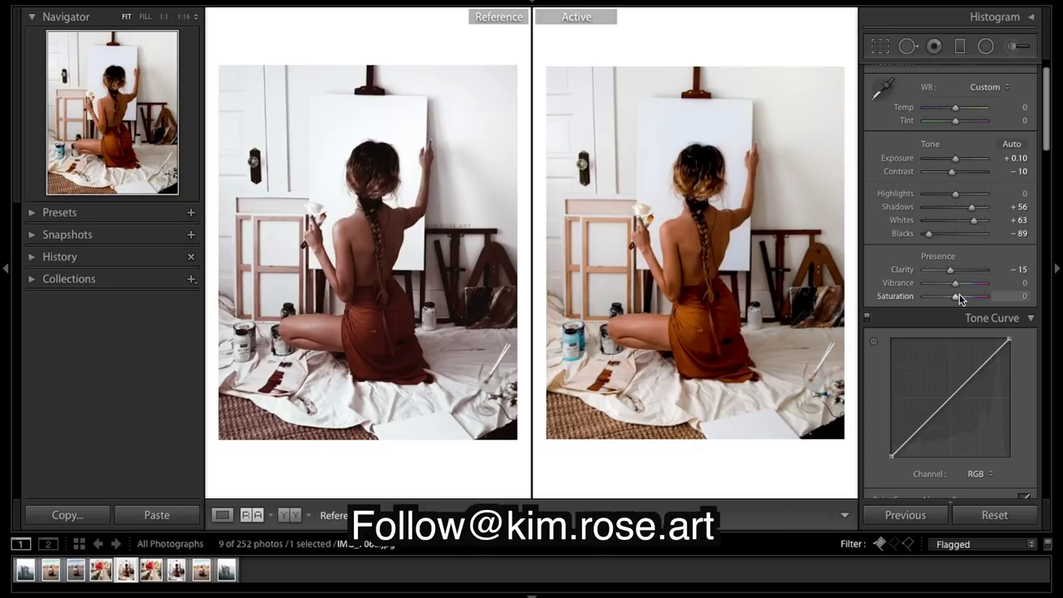
drag(955, 293, 955, 294)
- Shape the RGB tone curve into a faded S by lifting the black point, lowering the shadows, anchoring the midtones and raising the highlights
scroll(959, 296, down, 5)
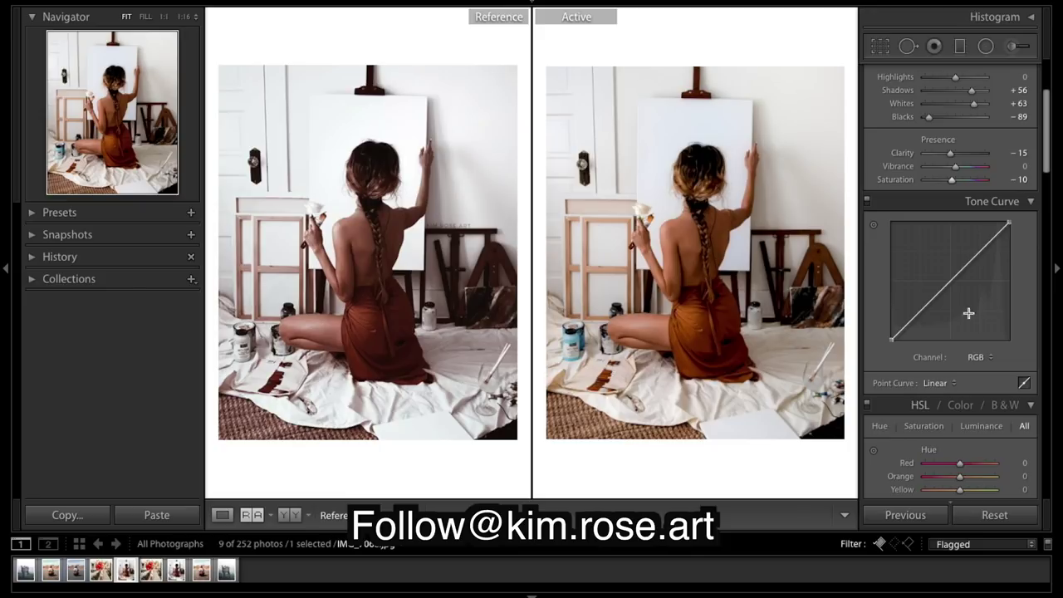
click(449, 287)
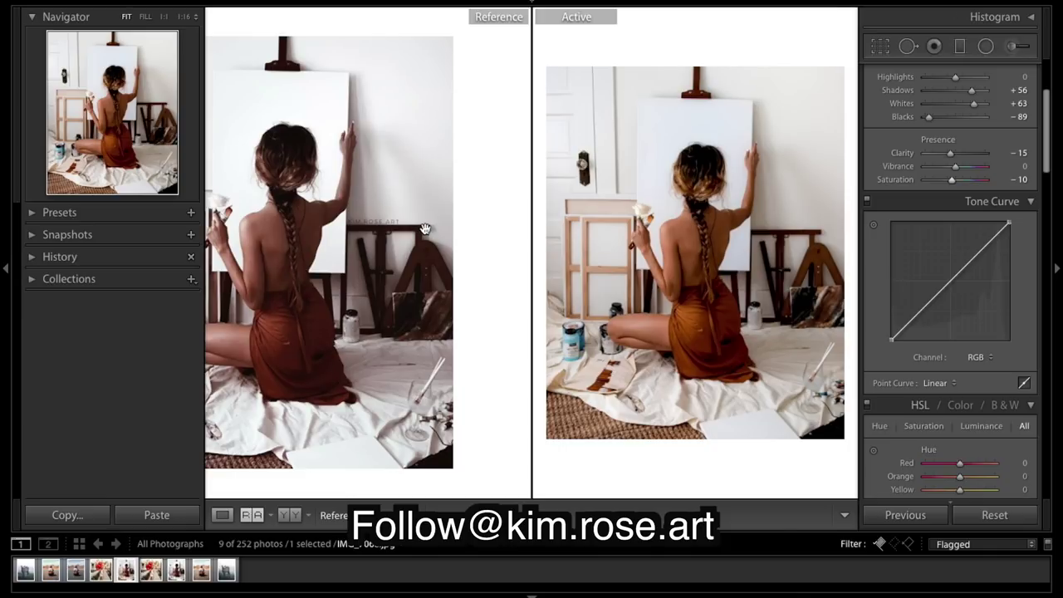
click(425, 190)
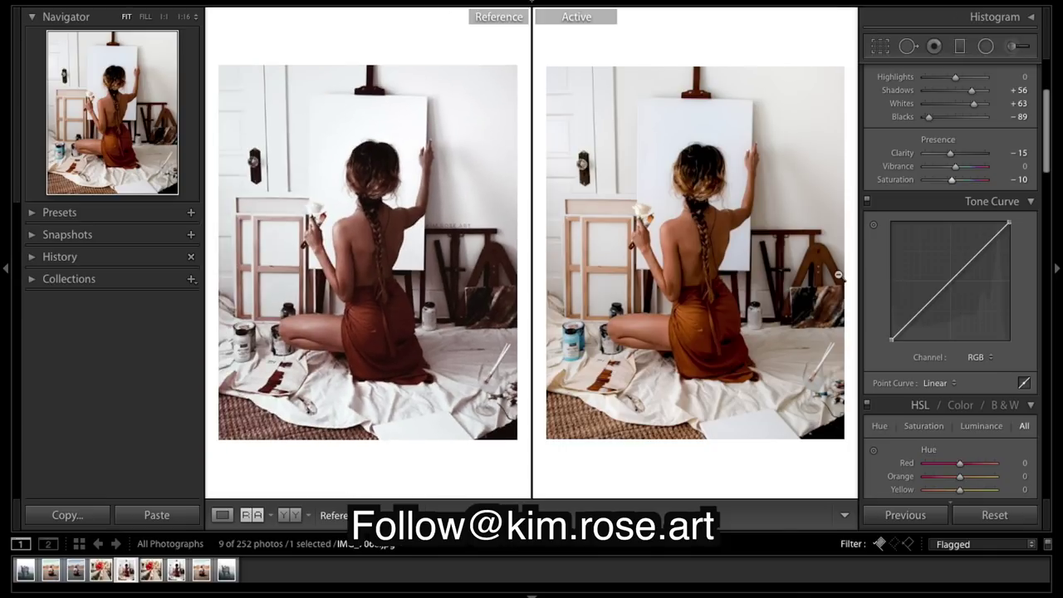
drag(886, 342, 883, 332)
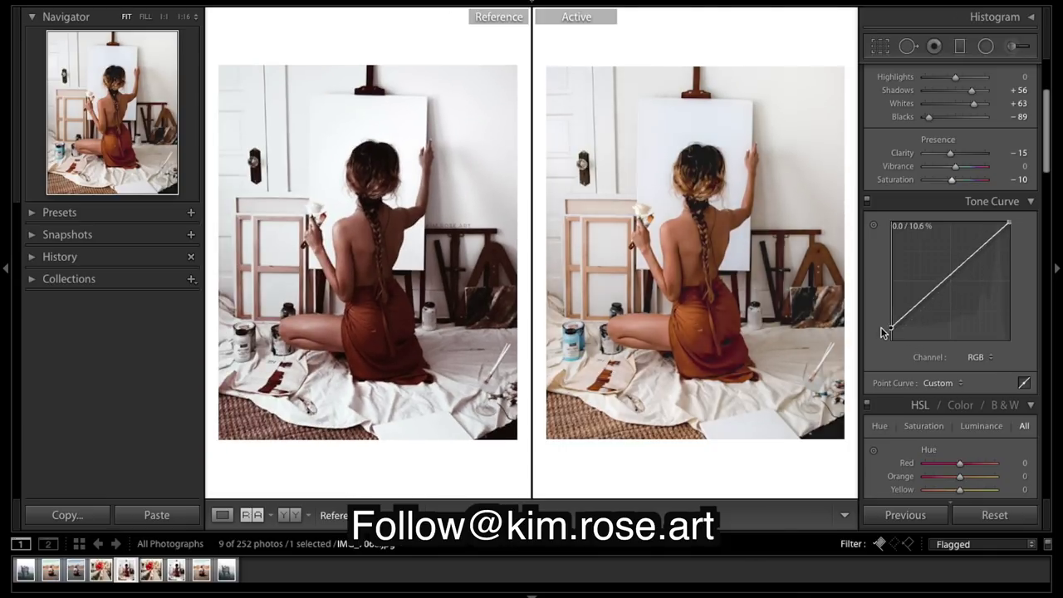
drag(921, 301, 922, 316)
click(945, 292)
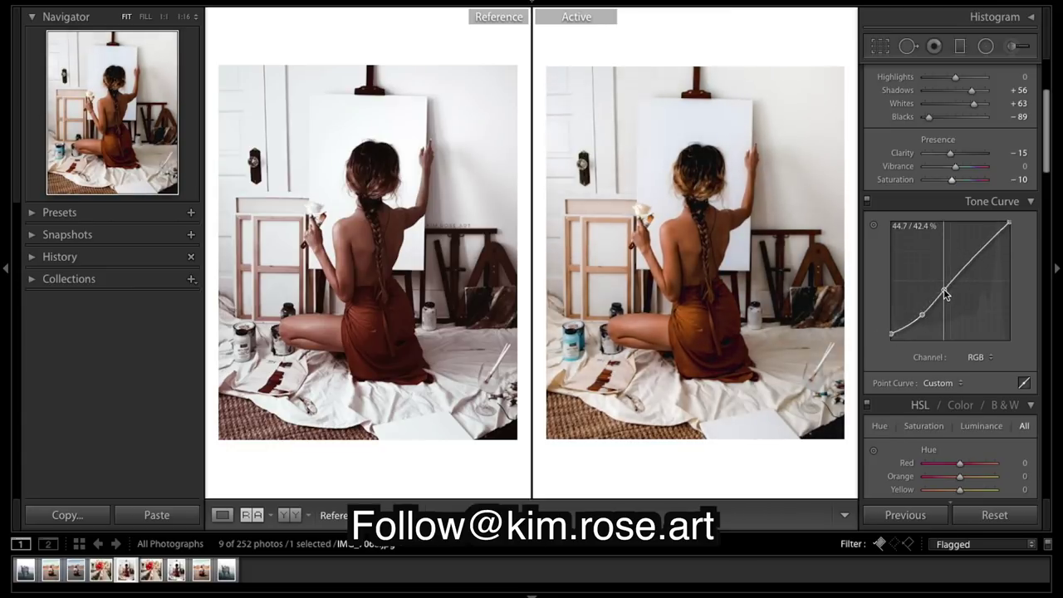
click(982, 253)
drag(981, 253, 984, 245)
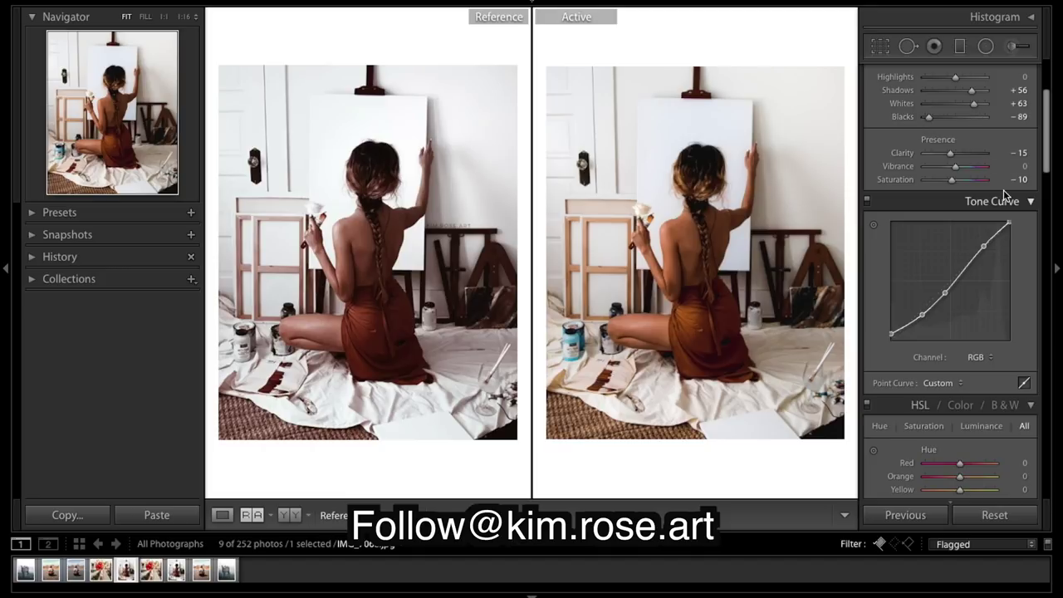
- Shape the Red channel's tone curve into a slight S by lowering the shadows and raising the highlights
scroll(1006, 195, down, 3)
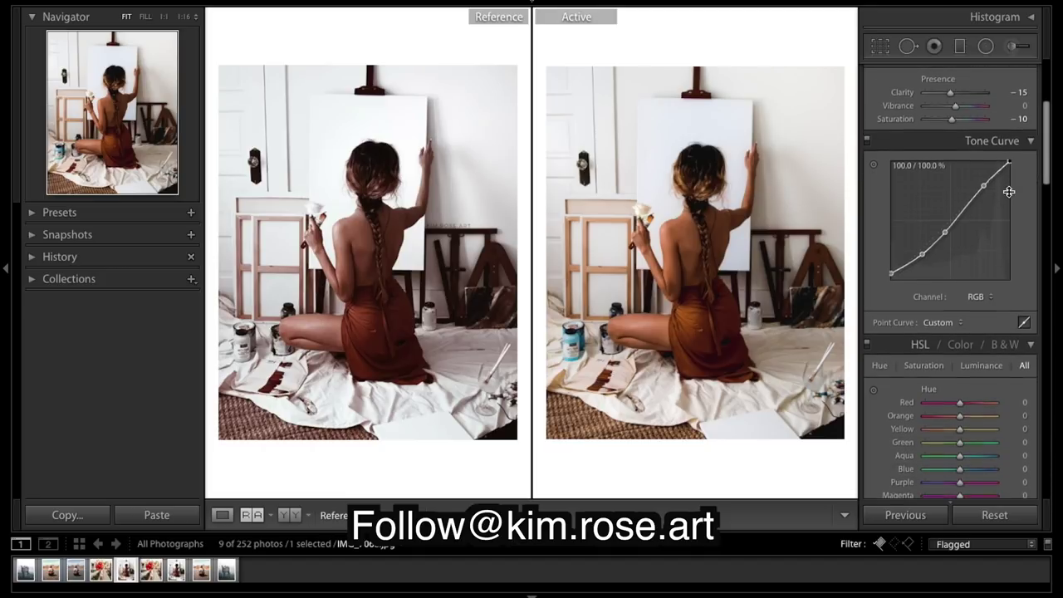
click(988, 295)
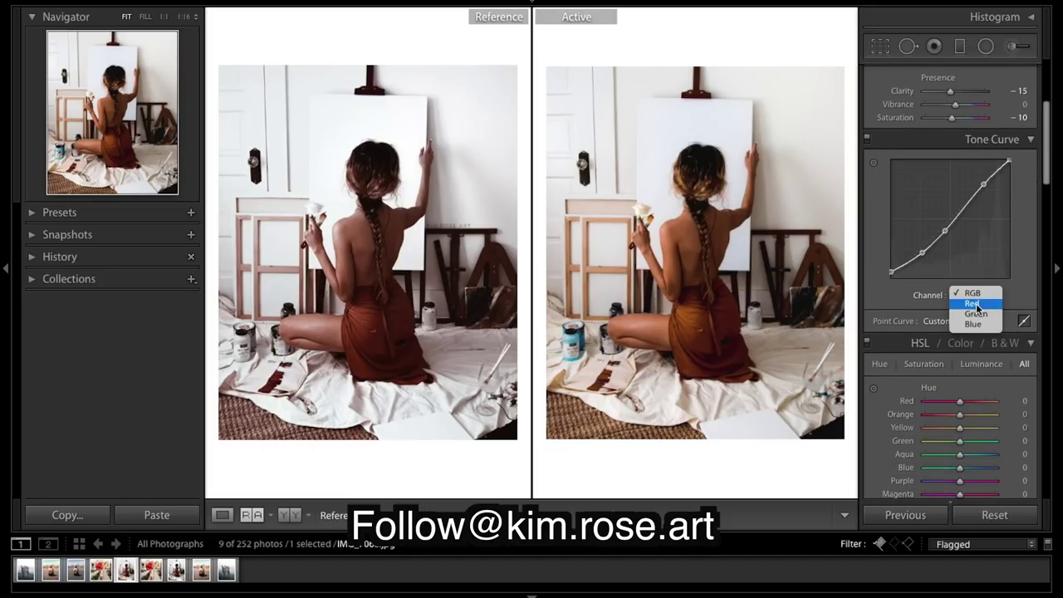
click(977, 304)
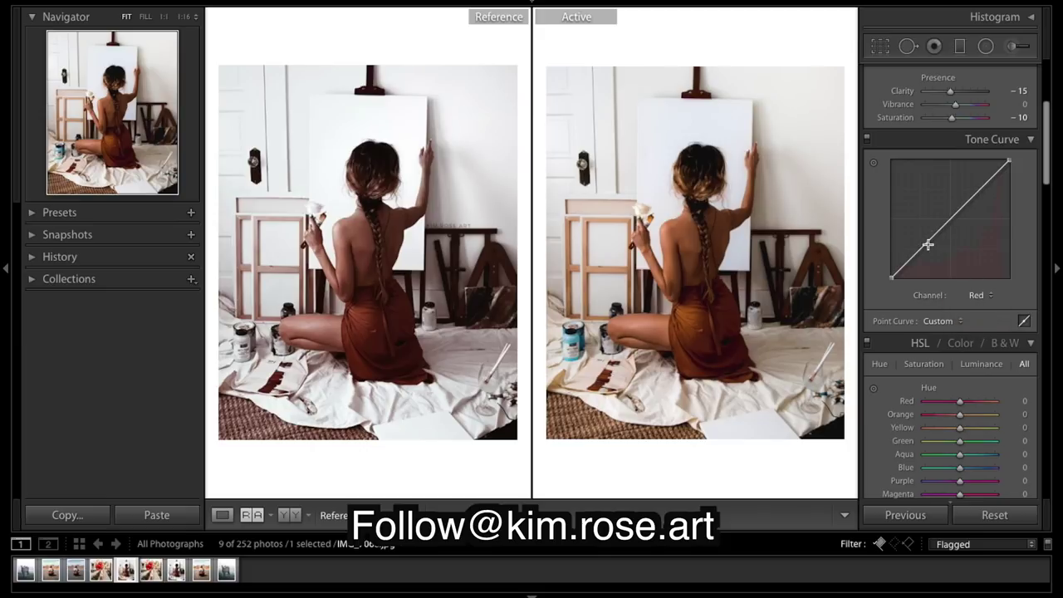
drag(919, 249, 919, 253)
drag(973, 196, 982, 183)
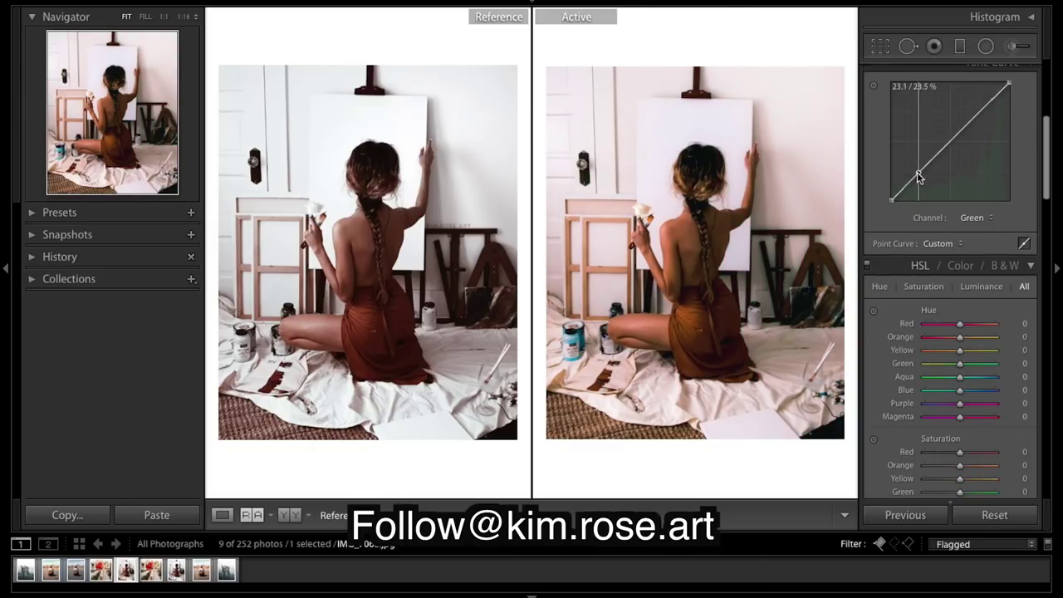
- Shape the Green and Blue channels' tone curves into slight S-curves by lowering shadows and raising highlights, and return to the RGB channel
click(918, 176)
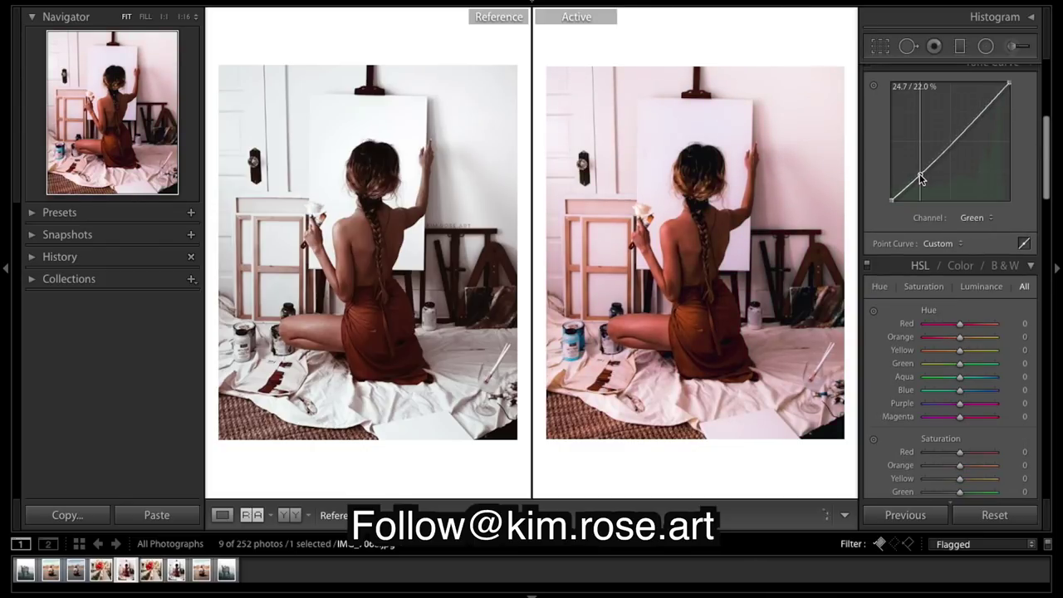
drag(974, 116, 979, 107)
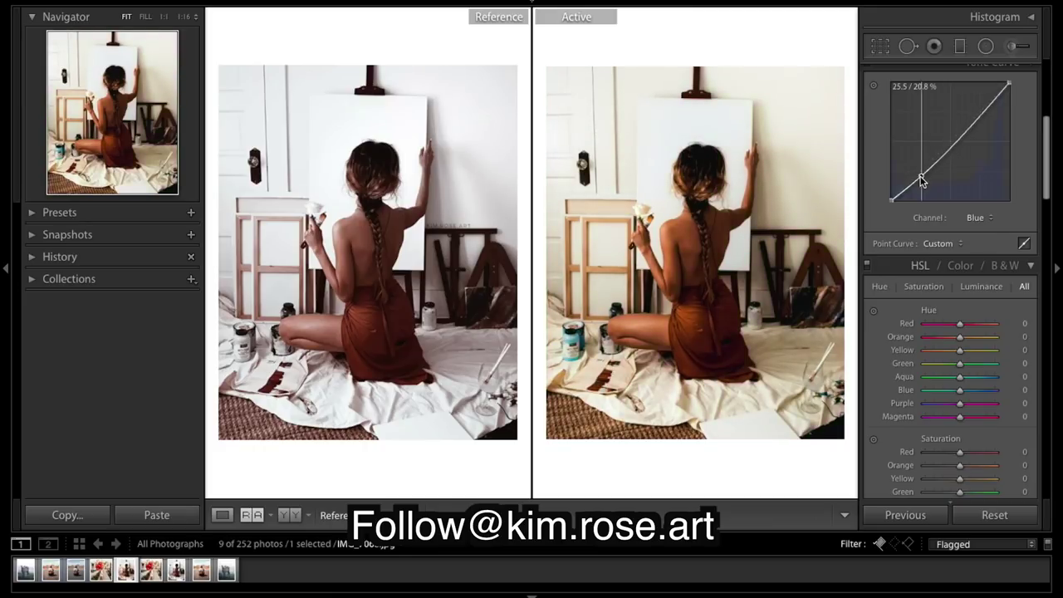
drag(920, 176, 920, 179)
drag(976, 116, 979, 113)
scroll(979, 114, up, 1)
click(978, 245)
click(975, 210)
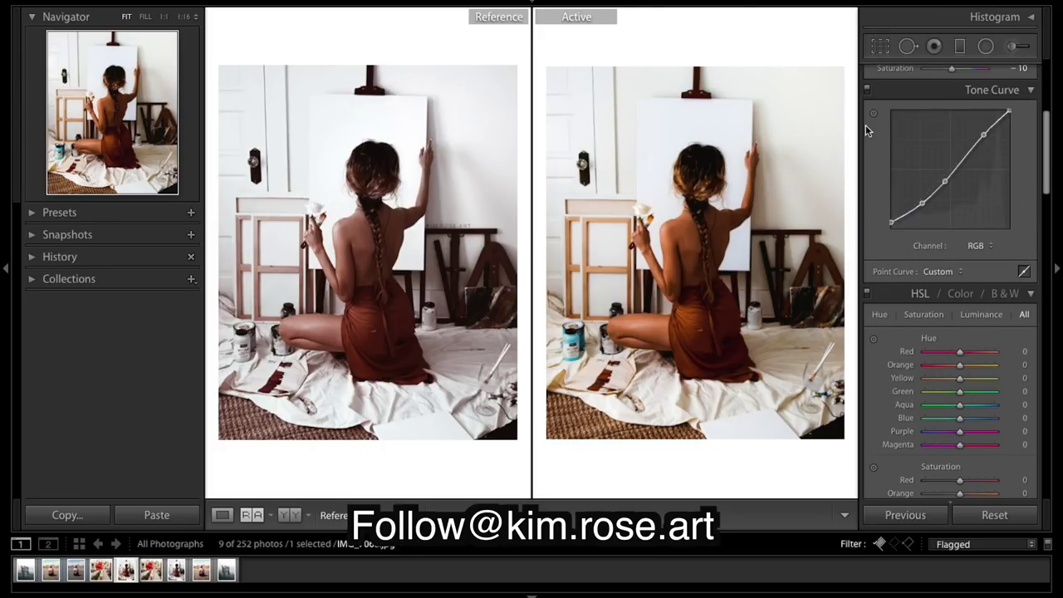
- Compare the active photo with and without the tone curve adjustments by switching them off and on several times
click(867, 90)
click(868, 91)
click(867, 91)
click(867, 90)
click(868, 90)
click(867, 90)
click(868, 90)
click(868, 91)
- Set the Orange saturation in the HSL adjustments to −58
scroll(995, 180, down, 3)
scroll(995, 179, down, 1)
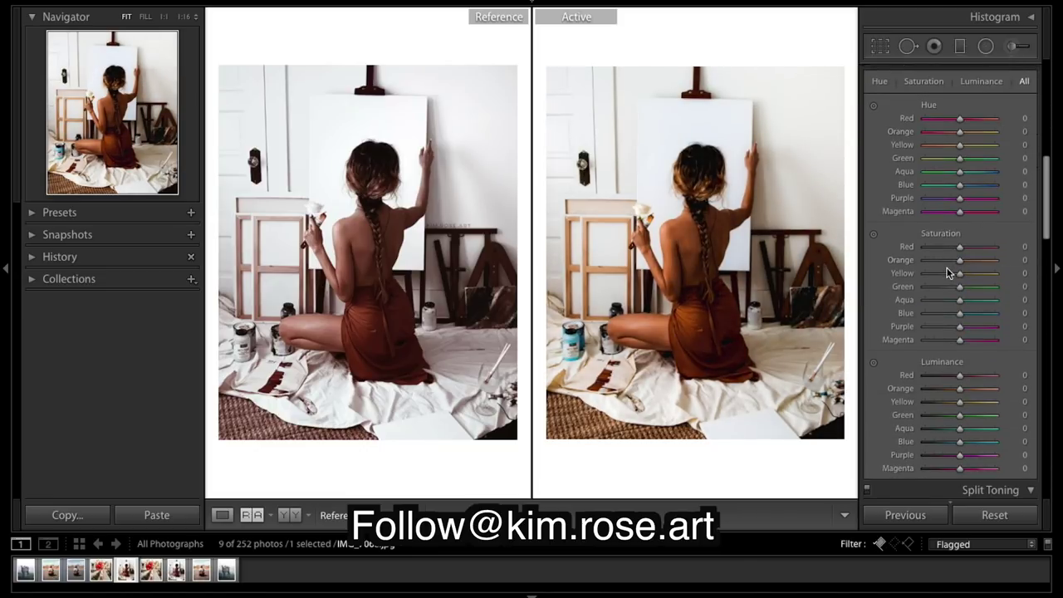
click(939, 261)
scroll(1014, 212, up, 3)
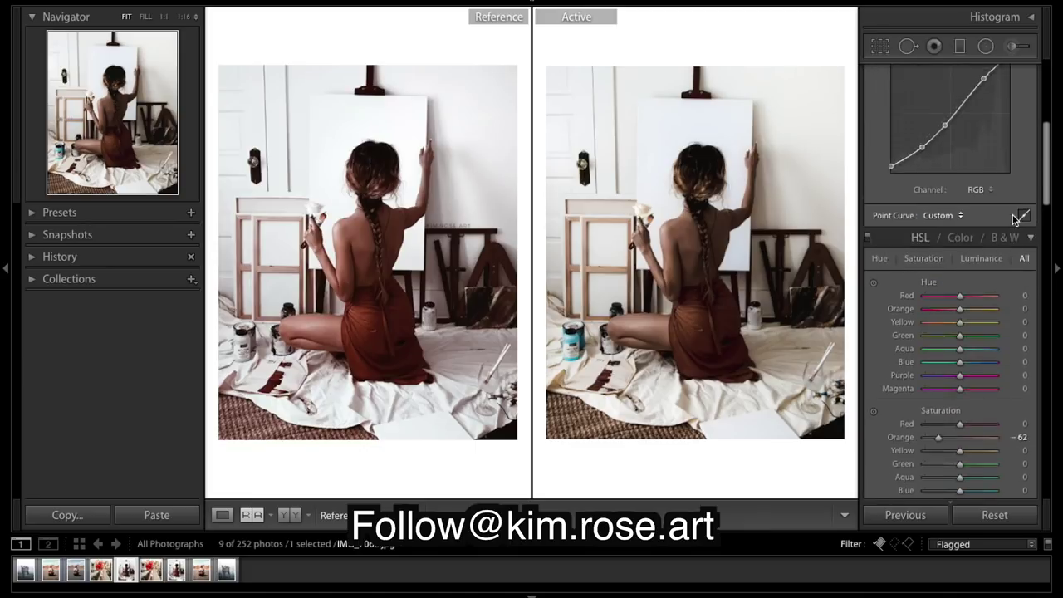
scroll(1014, 217, down, 2)
drag(938, 309, 938, 309)
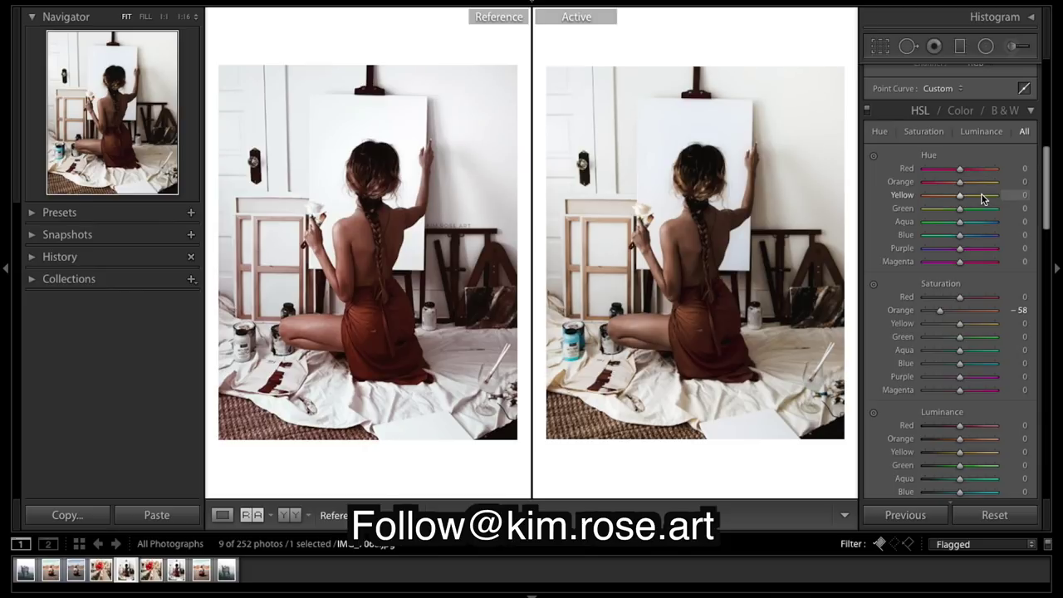
- Split-tone the highlights with Hue 215 and Saturation 6
scroll(980, 198, up, 3)
scroll(986, 117, down, 8)
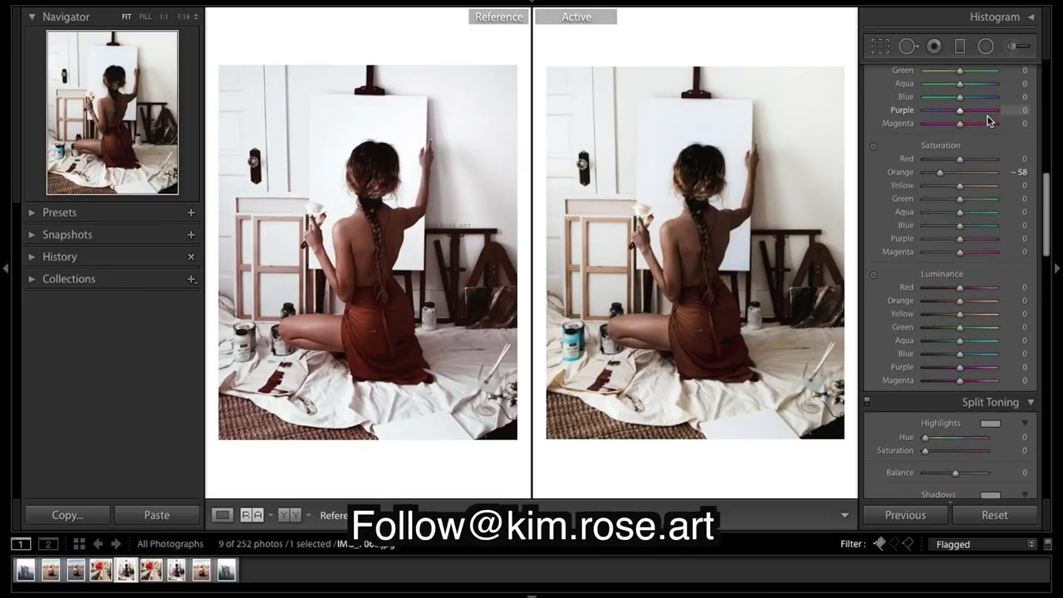
scroll(987, 120, down, 1)
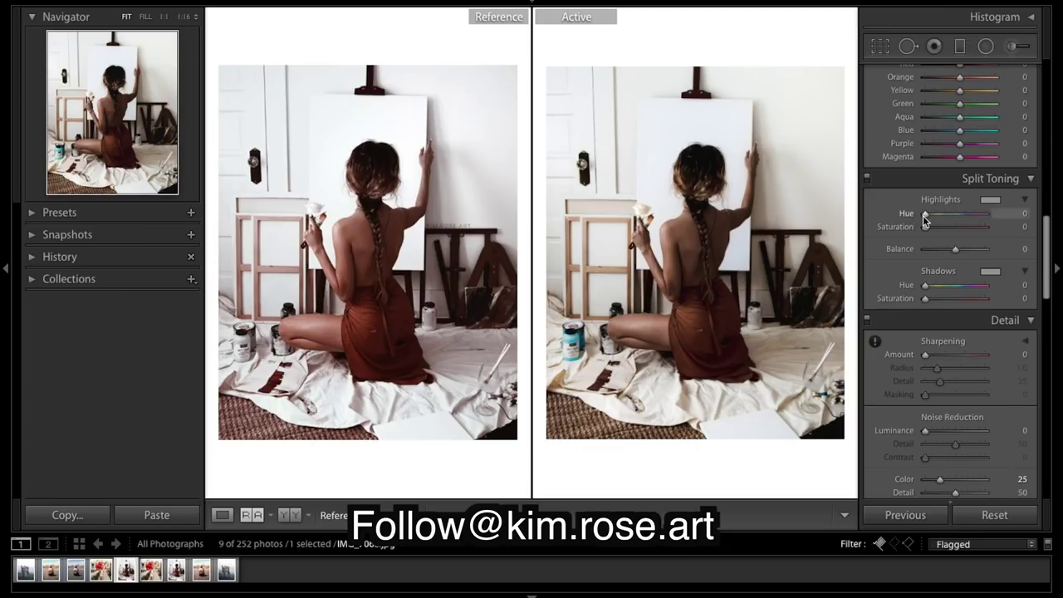
drag(926, 214, 956, 218)
drag(957, 218, 929, 231)
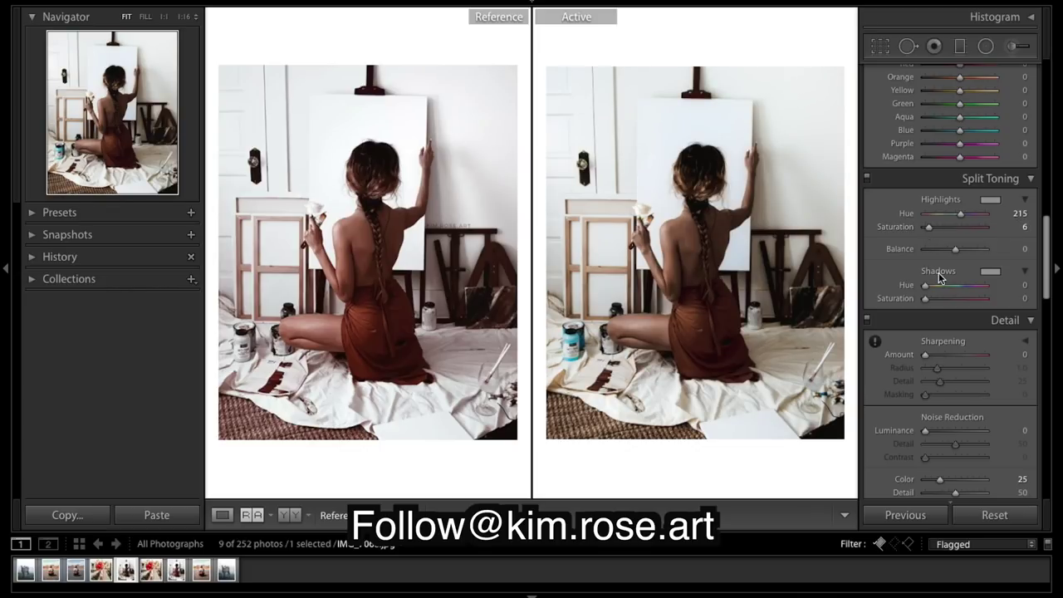
- Split-tone the shadows with Hue 19 and Saturation 13
drag(925, 286, 931, 287)
drag(929, 285, 931, 301)
drag(930, 300, 934, 300)
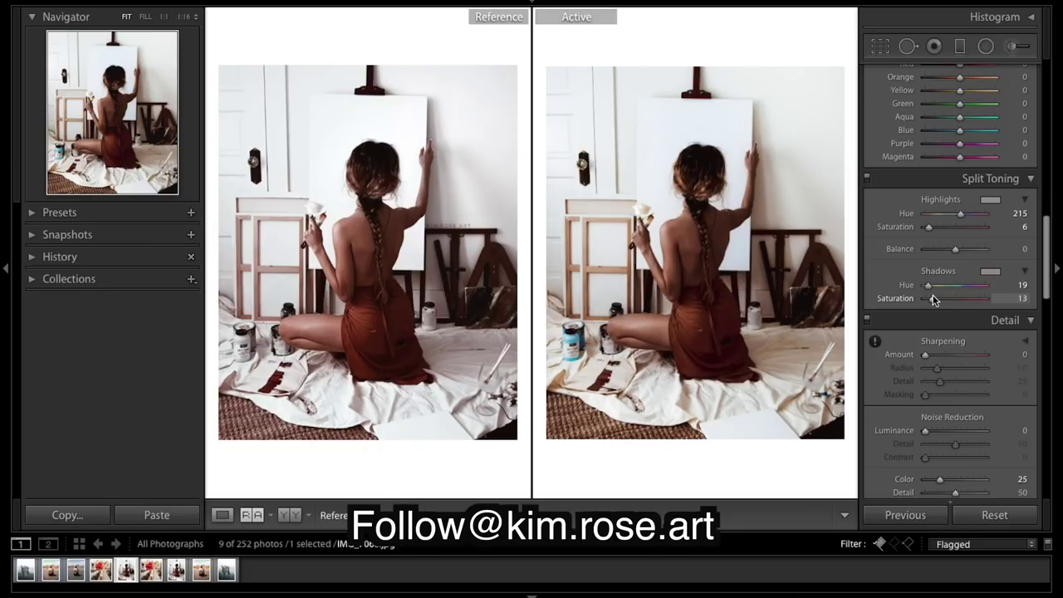
- Set the sharpening Amount to 24 and add film grain with an Amount of 24
drag(925, 355, 933, 361)
scroll(978, 329, down, 1)
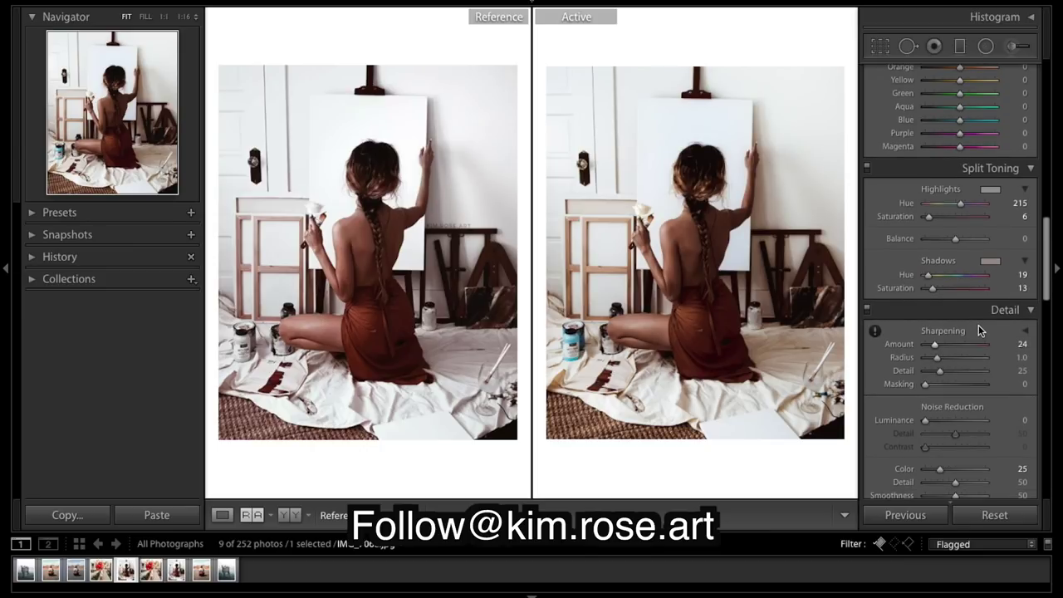
scroll(975, 272, up, 1)
scroll(976, 273, down, 15)
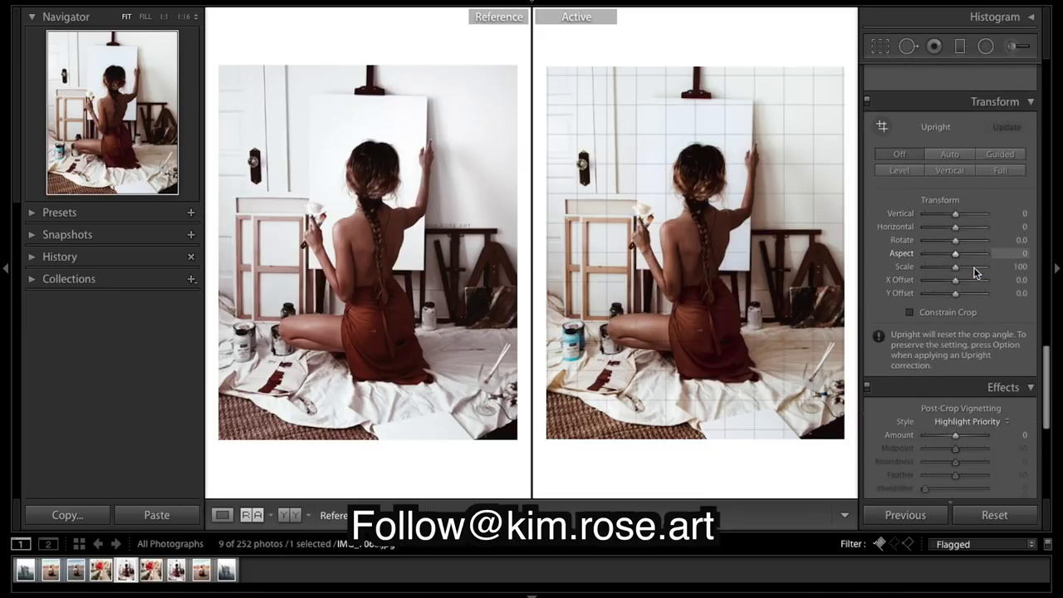
click(941, 172)
drag(942, 171, 938, 172)
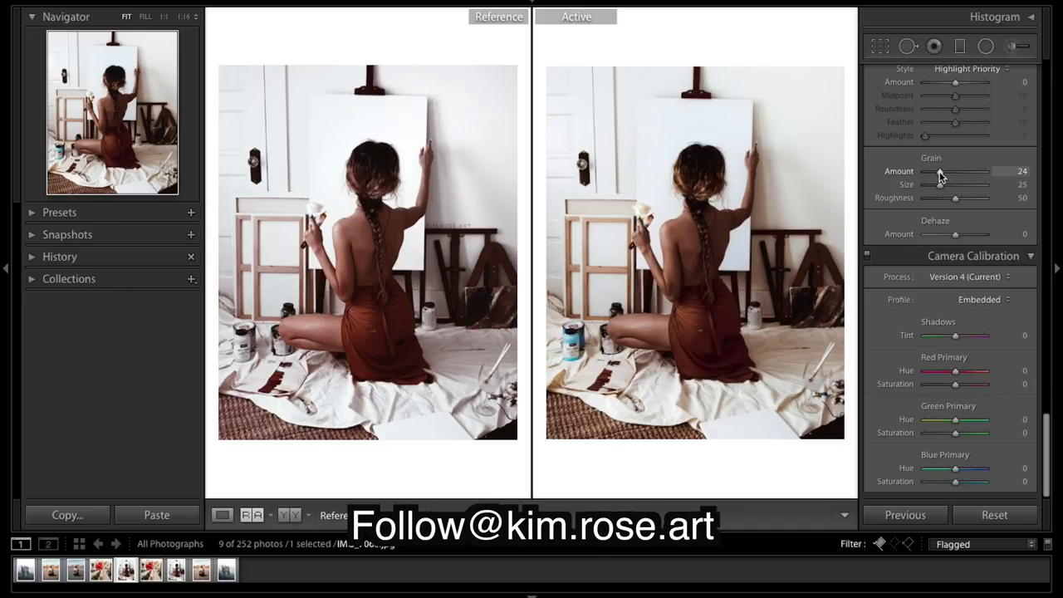
- Shift the HSL hues of Orange to −15 and Yellow to −63
scroll(986, 135, up, 12)
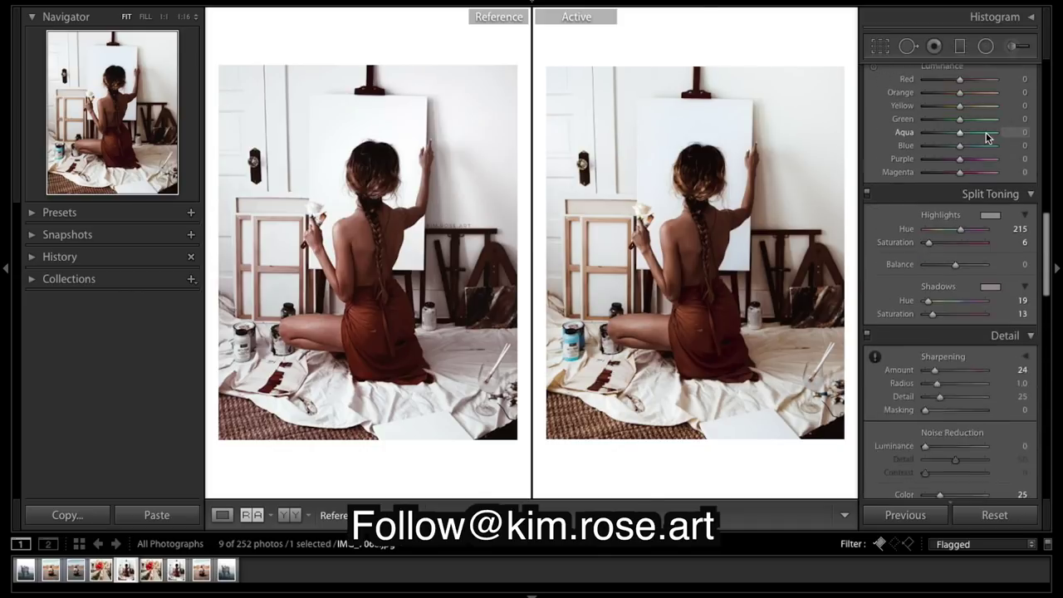
scroll(985, 132, up, 5)
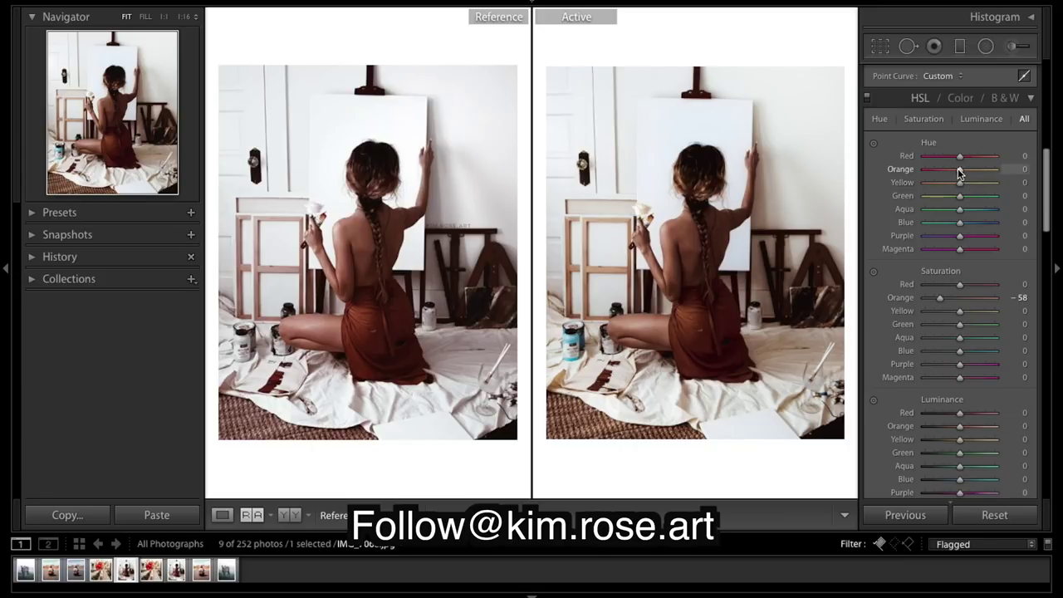
drag(959, 172, 953, 172)
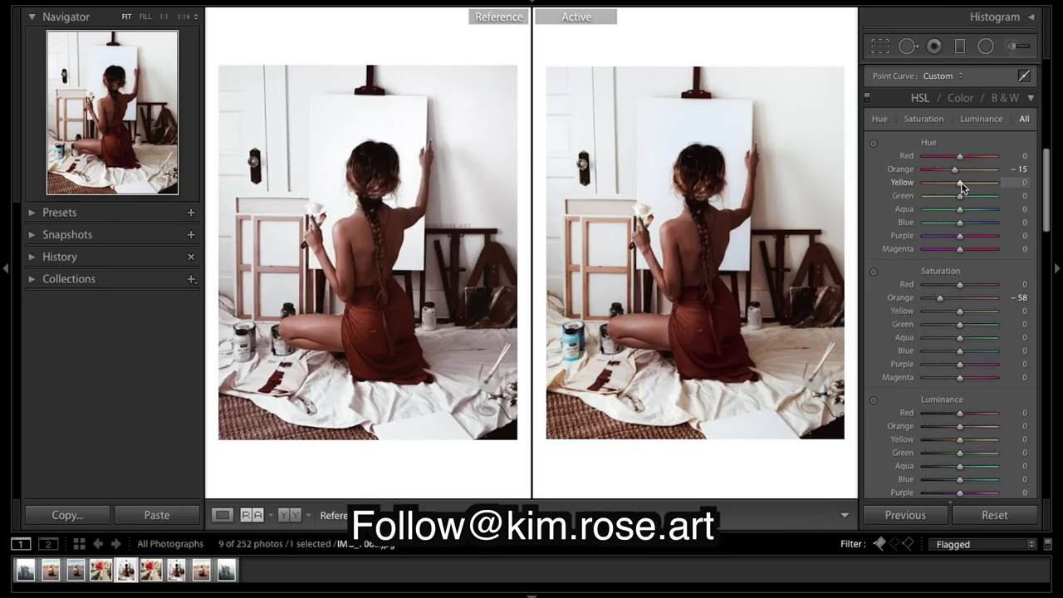
drag(961, 182, 921, 183)
mouse_move(925, 183)
mouse_down()
mouse_move(949, 197)
mouse_move(939, 187)
mouse_up()
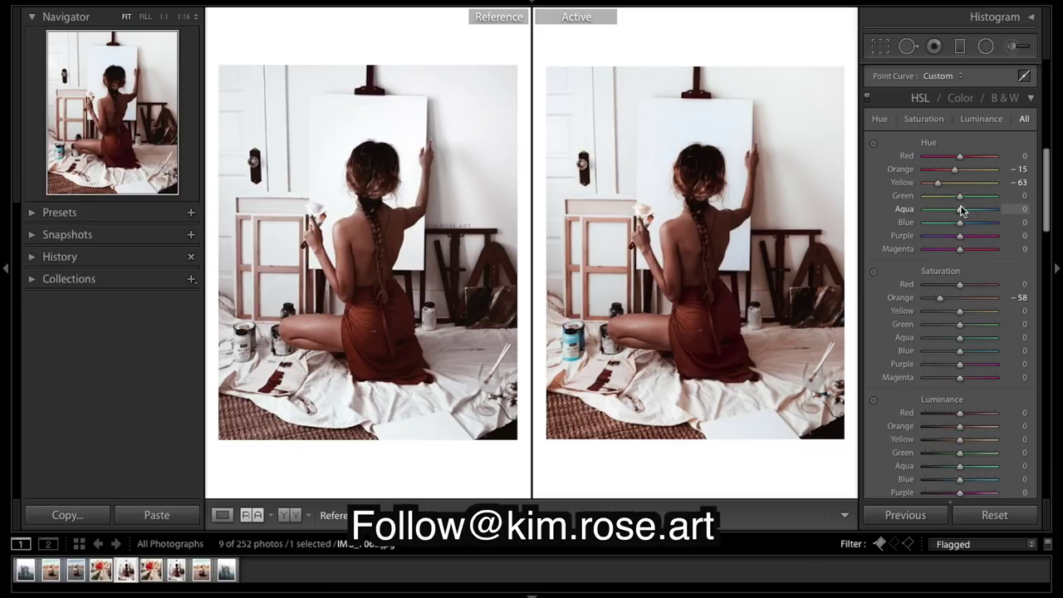
- Set the HSL saturation to Orange −62, Yellow −100, Green −50, Aqua −81, Blue −80, Purple −43 and Magenta −45
scroll(962, 240, down, 1)
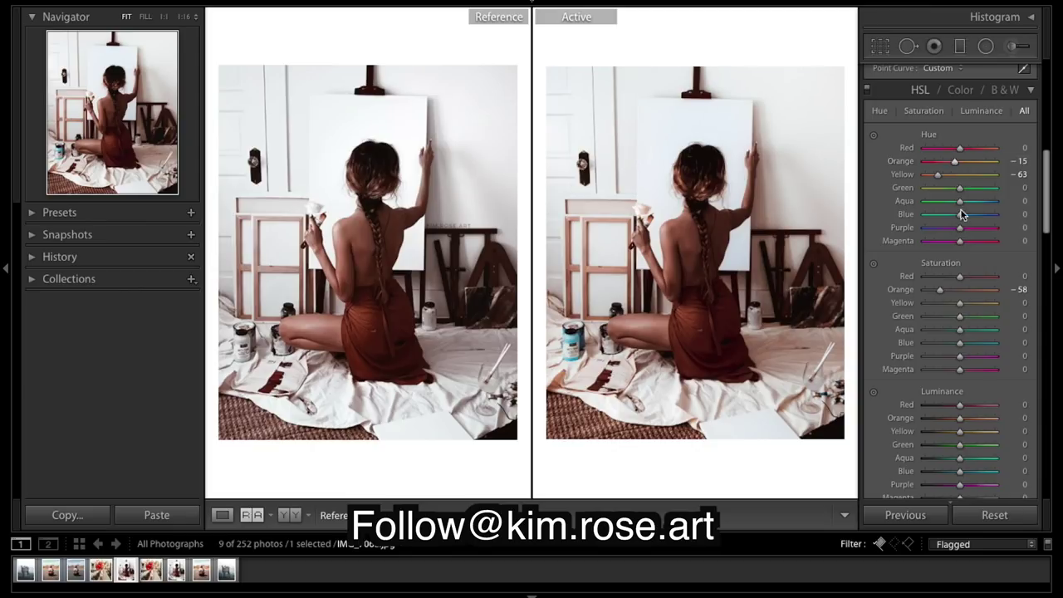
scroll(964, 231, down, 3)
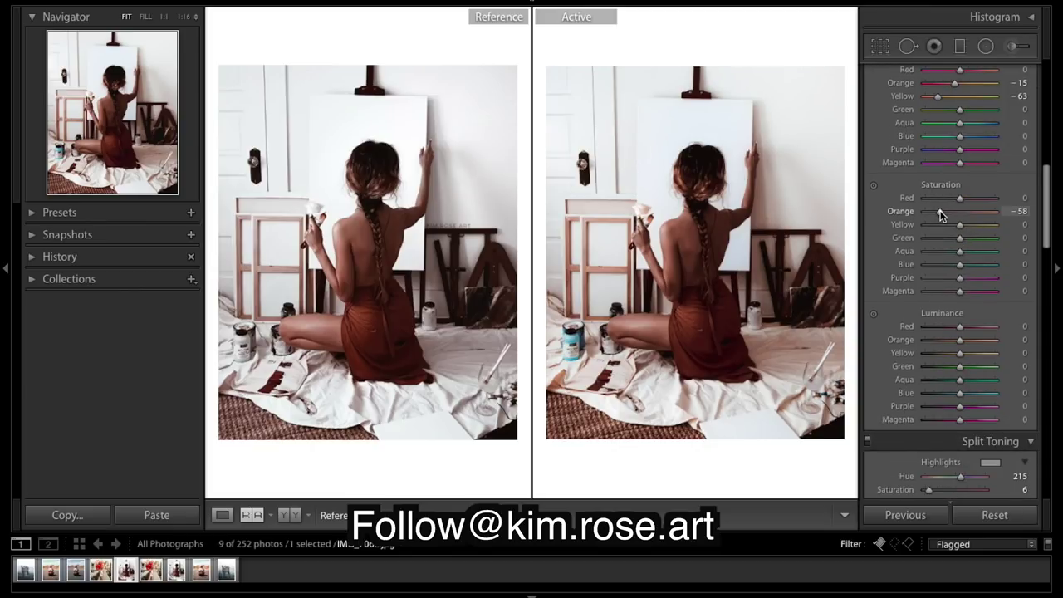
drag(941, 214, 939, 214)
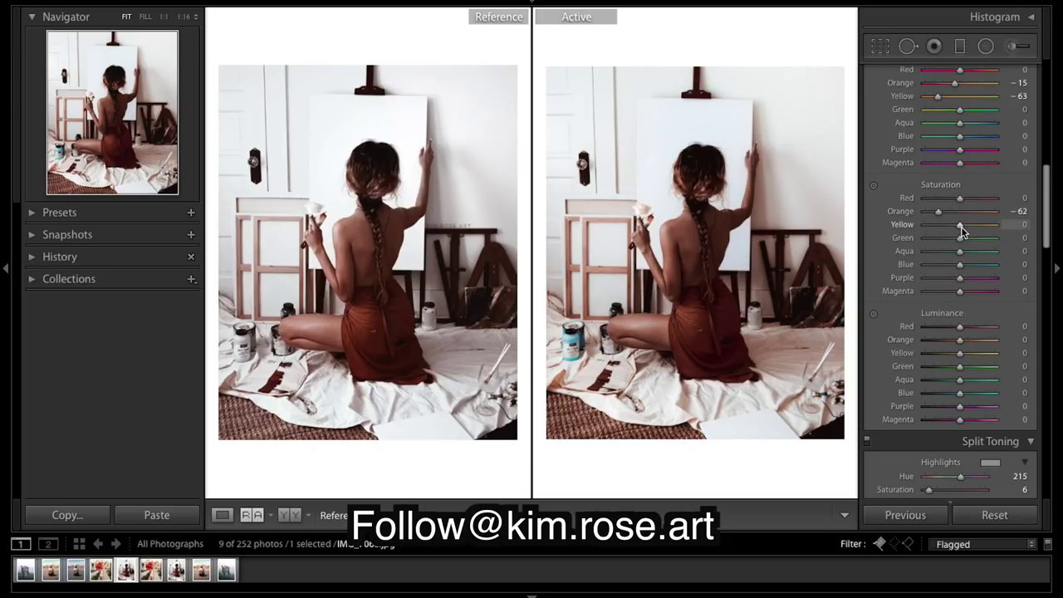
drag(961, 226, 757, 180)
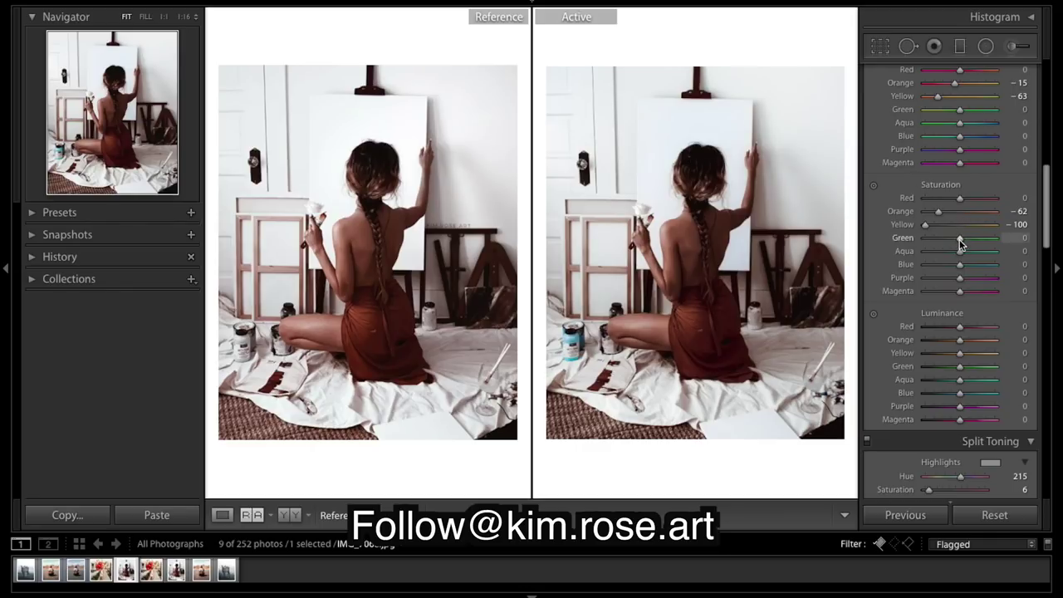
drag(959, 240, 942, 241)
drag(961, 251, 856, 257)
drag(926, 258, 929, 256)
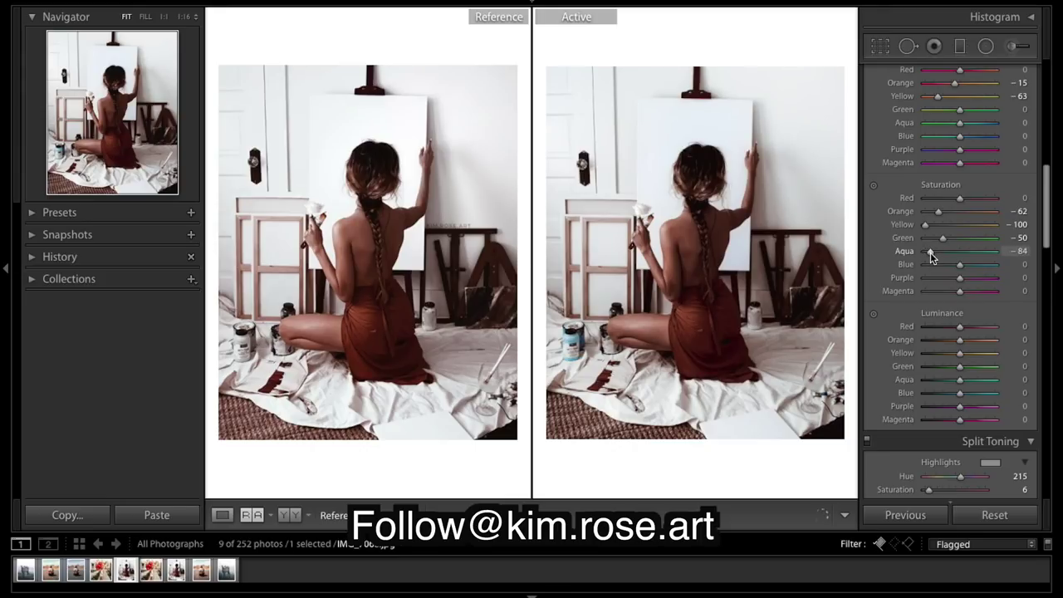
drag(959, 266, 934, 270)
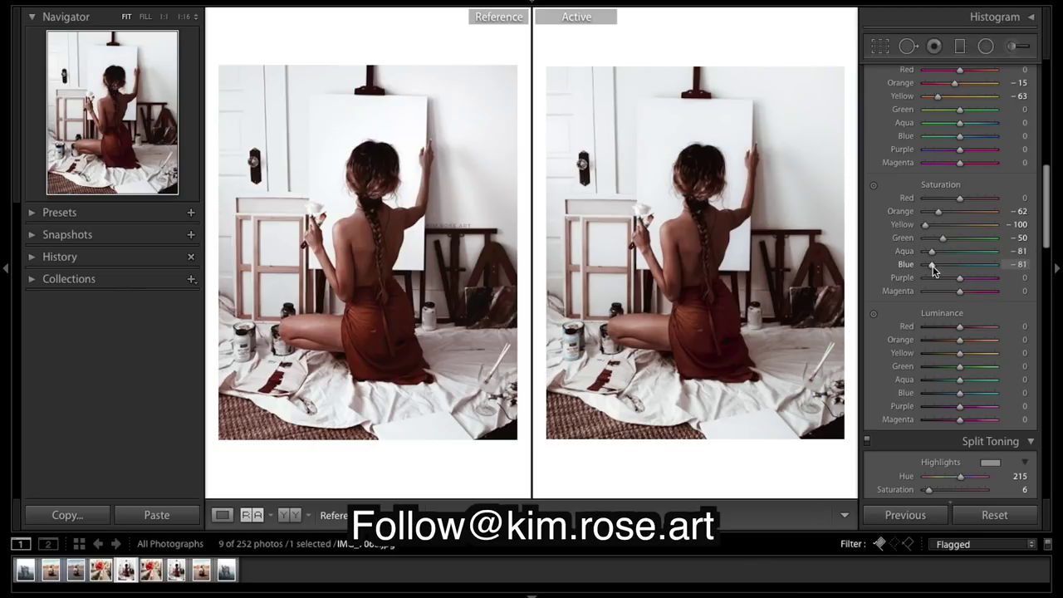
drag(933, 271, 945, 292)
- Set the HSL luminance of Red to −100 and Orange to +10
scroll(980, 303, down, 1)
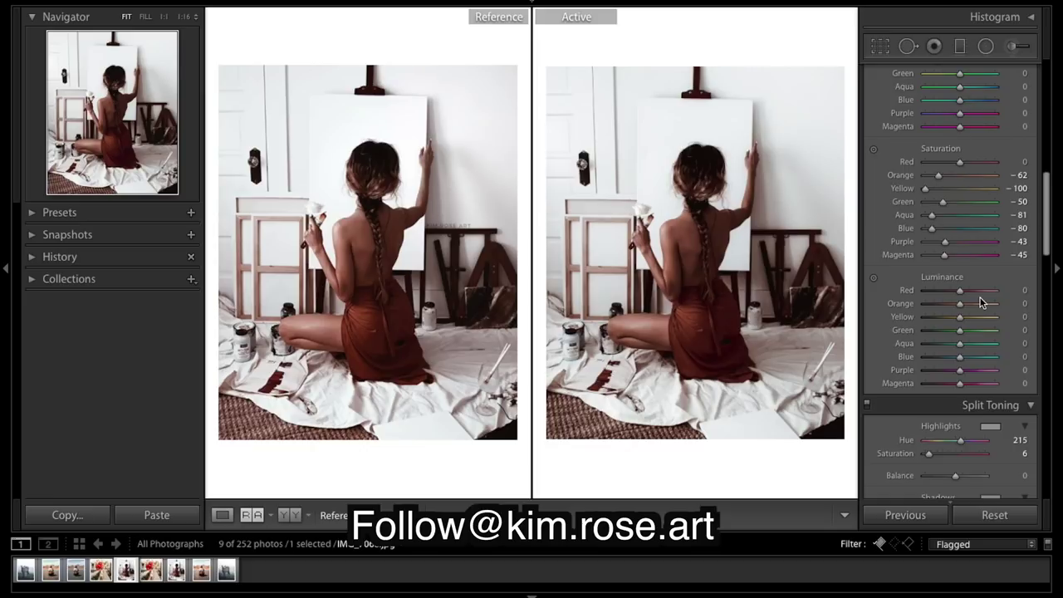
scroll(980, 303, down, 2)
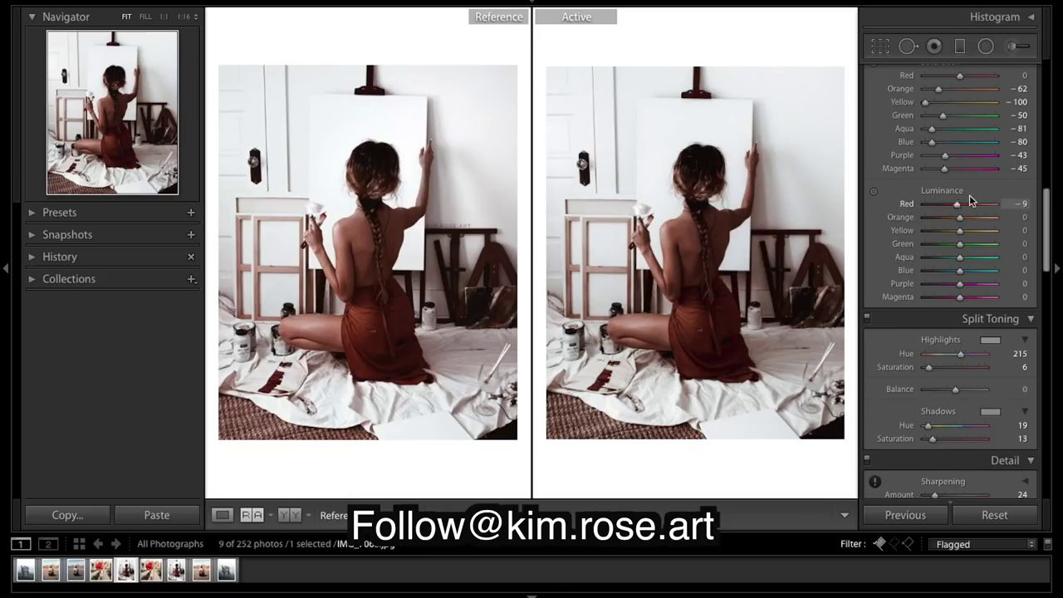
drag(958, 206, 861, 194)
drag(944, 204, 853, 205)
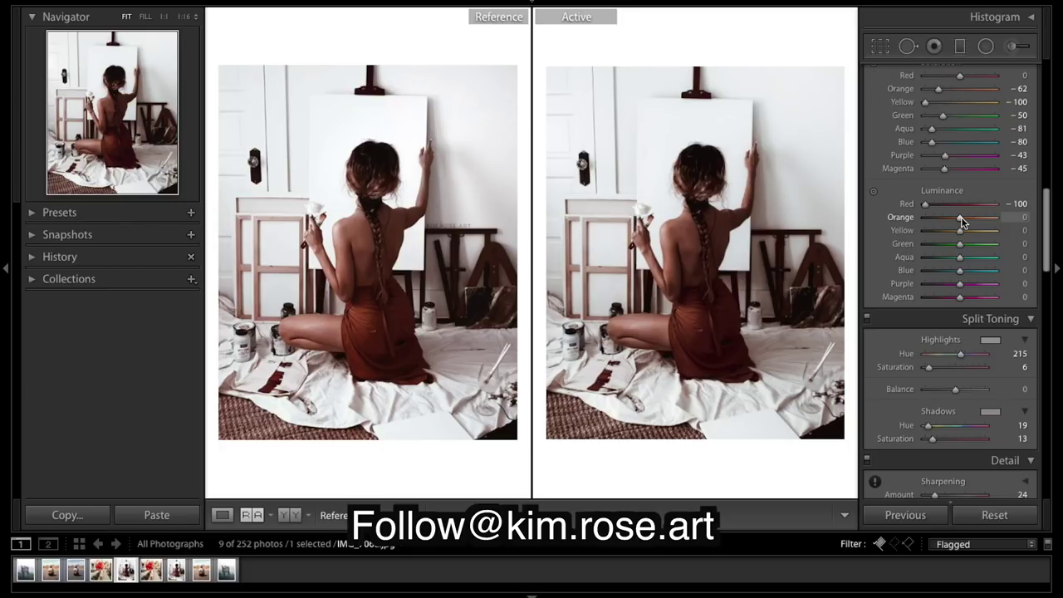
mouse_move(962, 216)
mouse_down()
mouse_move(997, 221)
mouse_move(941, 230)
mouse_move(989, 238)
mouse_move(957, 240)
mouse_move(972, 240)
mouse_move(964, 236)
mouse_up()
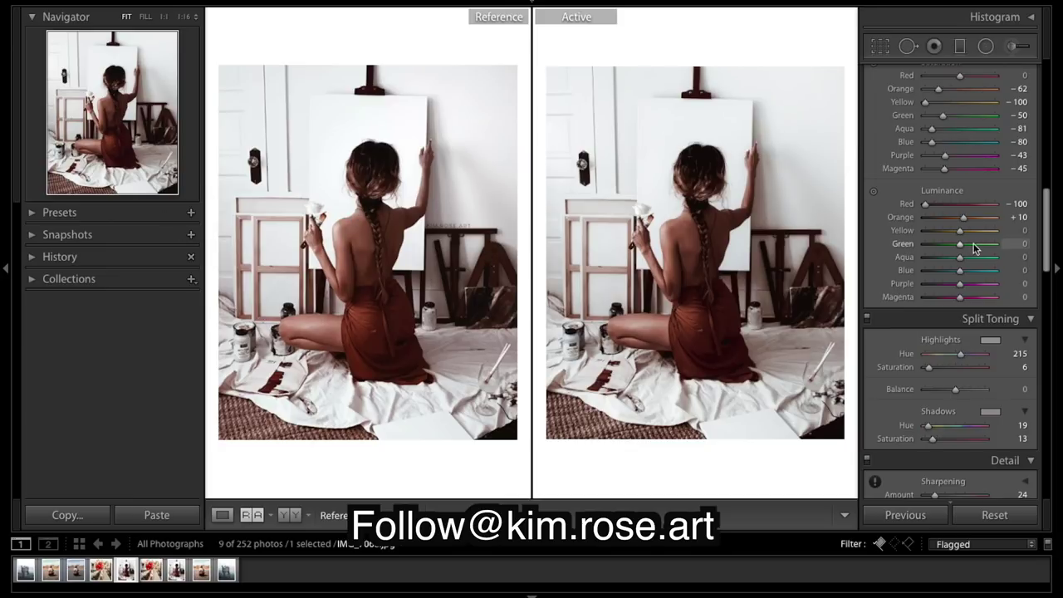
mouse_move(960, 238)
mouse_down()
mouse_move(921, 238)
mouse_move(985, 257)
mouse_move(957, 237)
mouse_move(995, 230)
mouse_move(957, 229)
mouse_up()
double_click(906, 233)
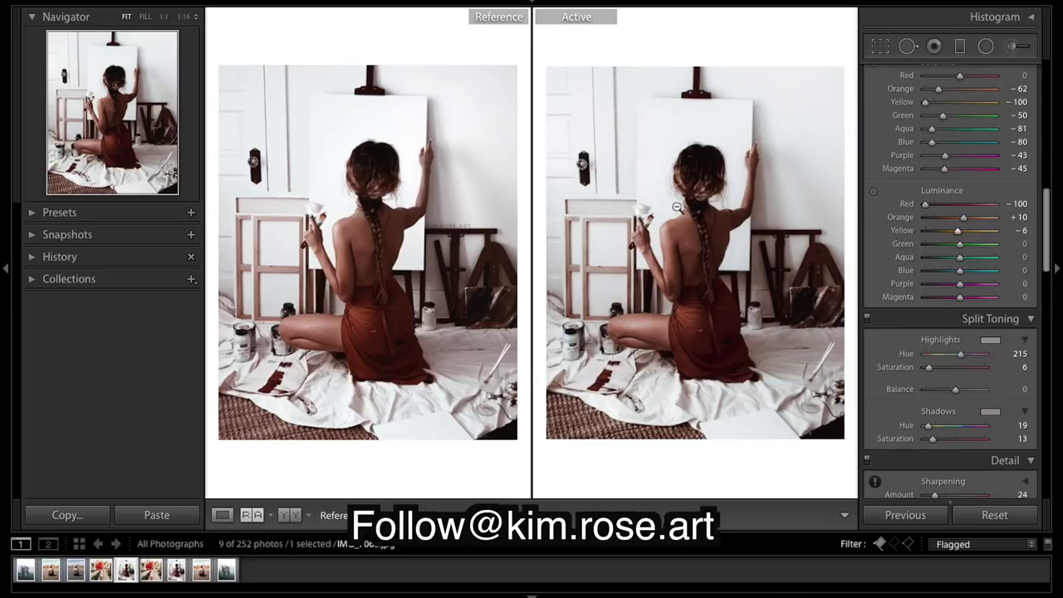
mouse_move(956, 231)
mouse_down()
mouse_move(924, 230)
mouse_move(969, 230)
mouse_move(895, 225)
mouse_move(957, 230)
mouse_move(937, 234)
mouse_move(963, 247)
mouse_up()
double_click(907, 232)
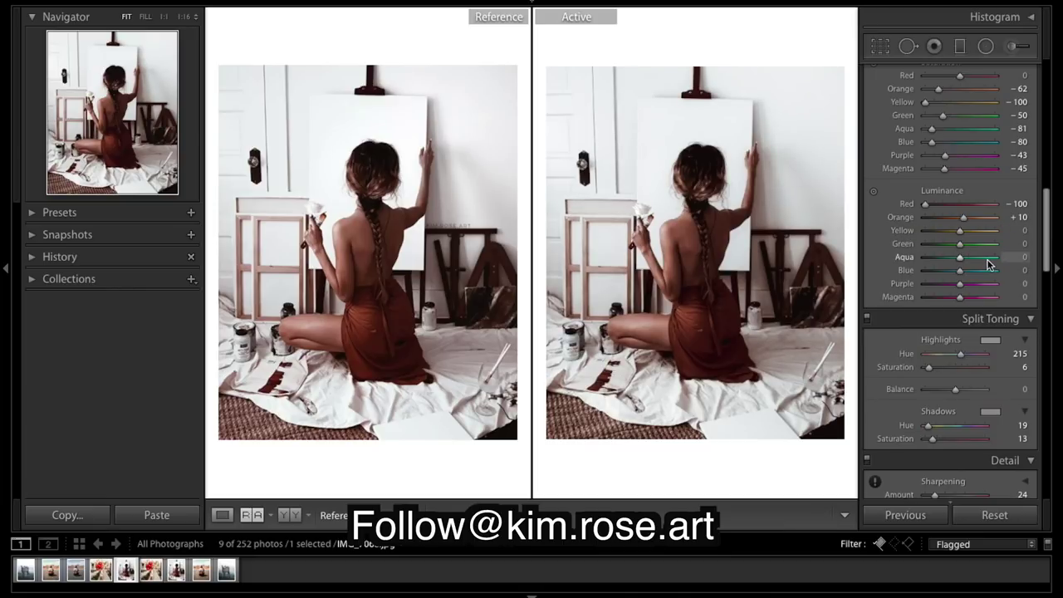
- Set the HSL luminance of Green to +61, Aqua to −92 and Blue to +72
mouse_move(959, 243)
mouse_down()
mouse_move(874, 247)
mouse_move(978, 245)
mouse_up()
drag(980, 246, 980, 245)
drag(961, 263, 929, 263)
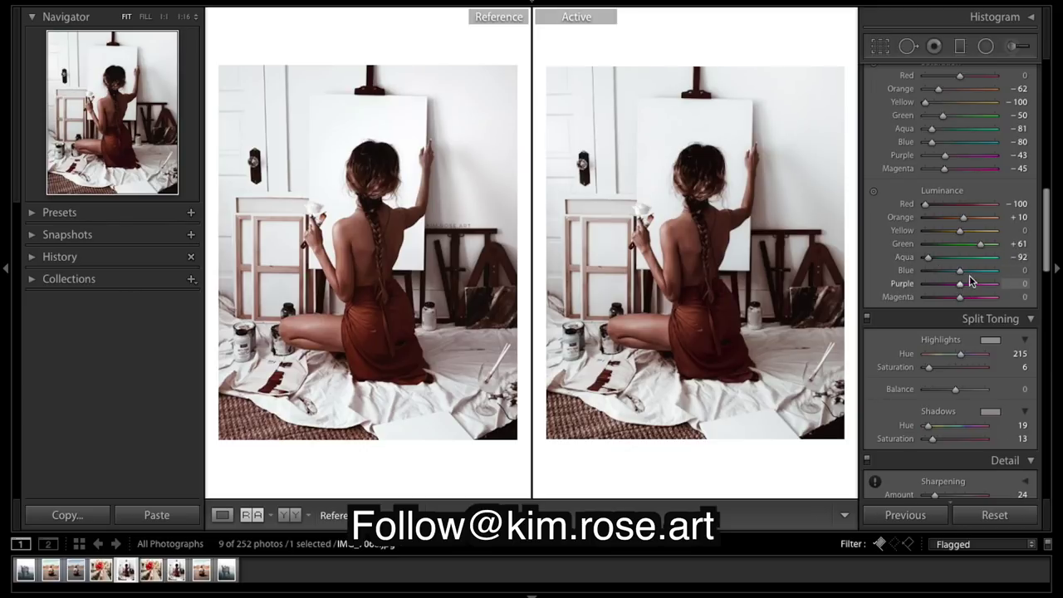
drag(961, 270, 971, 319)
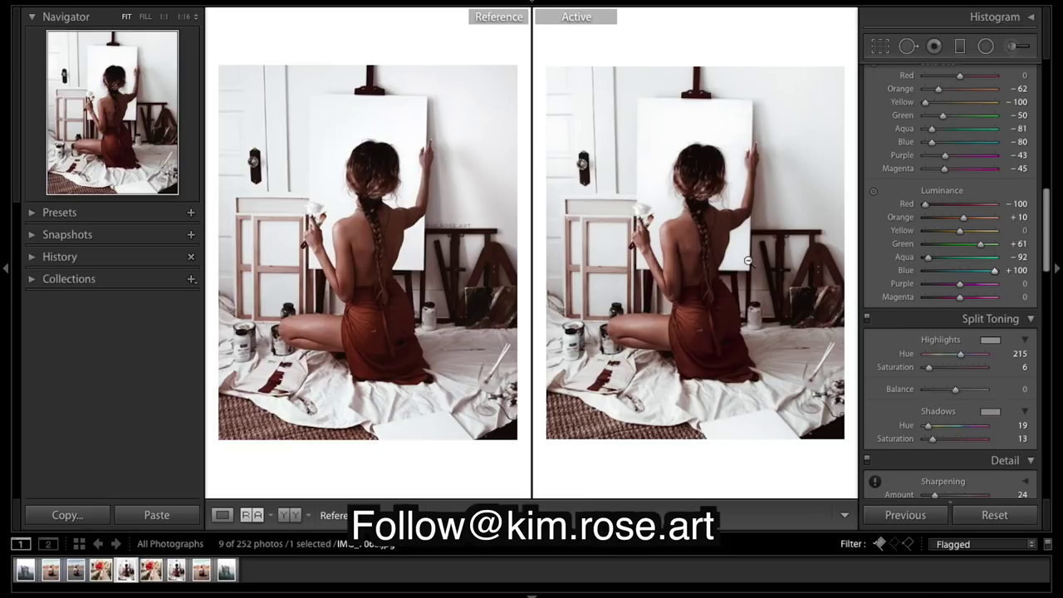
drag(996, 273, 995, 276)
drag(992, 275, 986, 277)
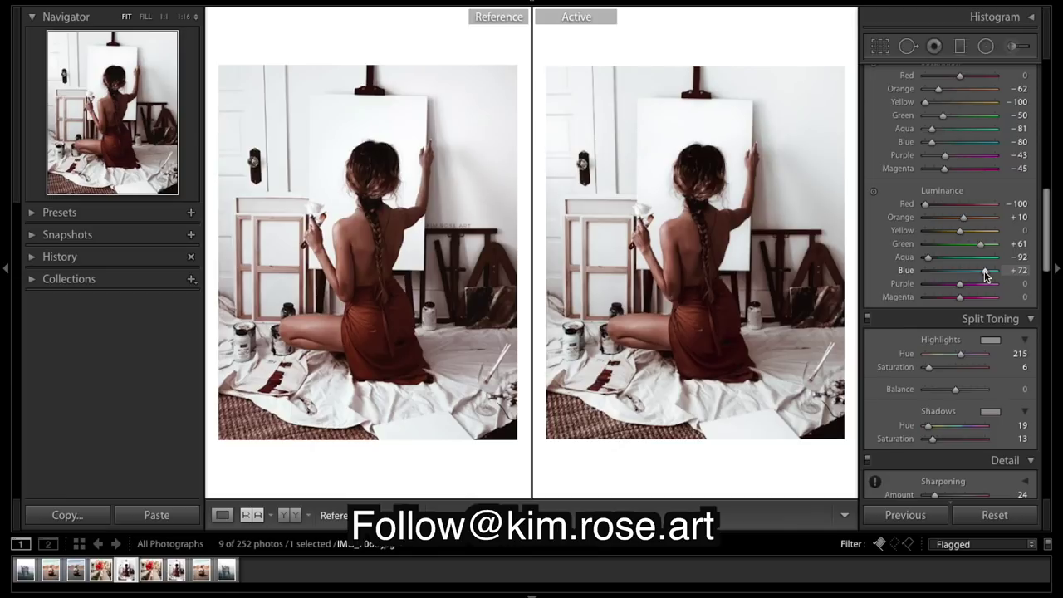
- Fine-tune the HSL values of Orange to Hue −10, Saturation −60 and Luminance +15
scroll(987, 299, up, 3)
scroll(987, 324, up, 7)
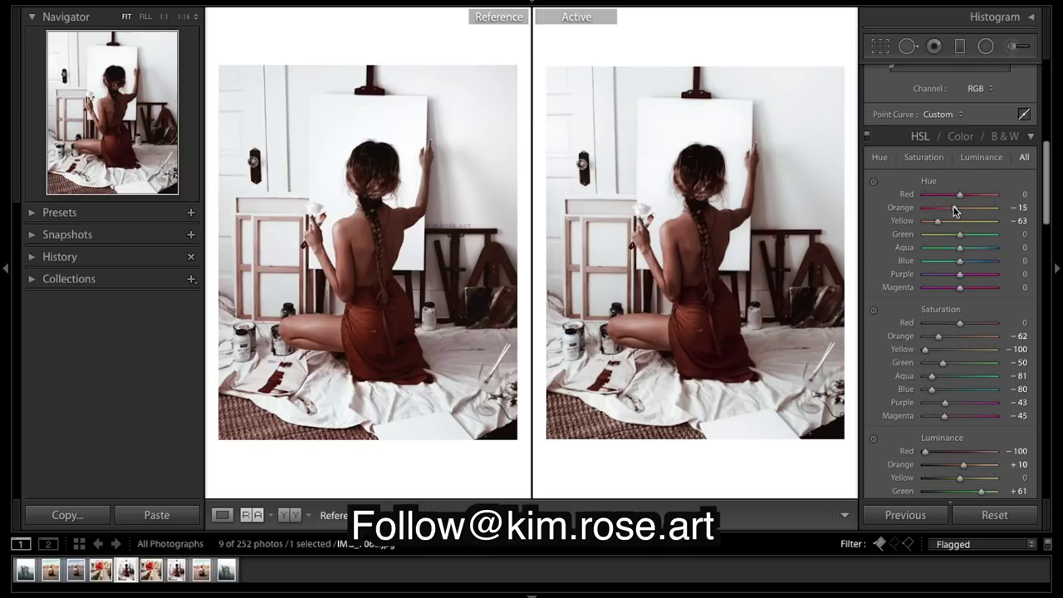
drag(954, 212, 957, 210)
drag(938, 339, 940, 341)
scroll(952, 371, down, 5)
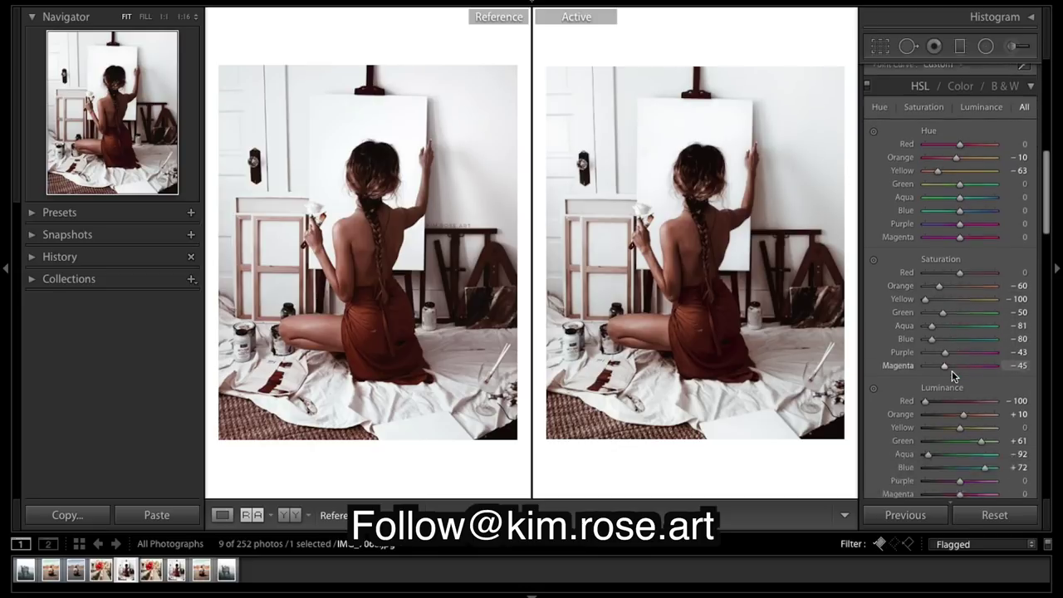
drag(963, 324, 966, 326)
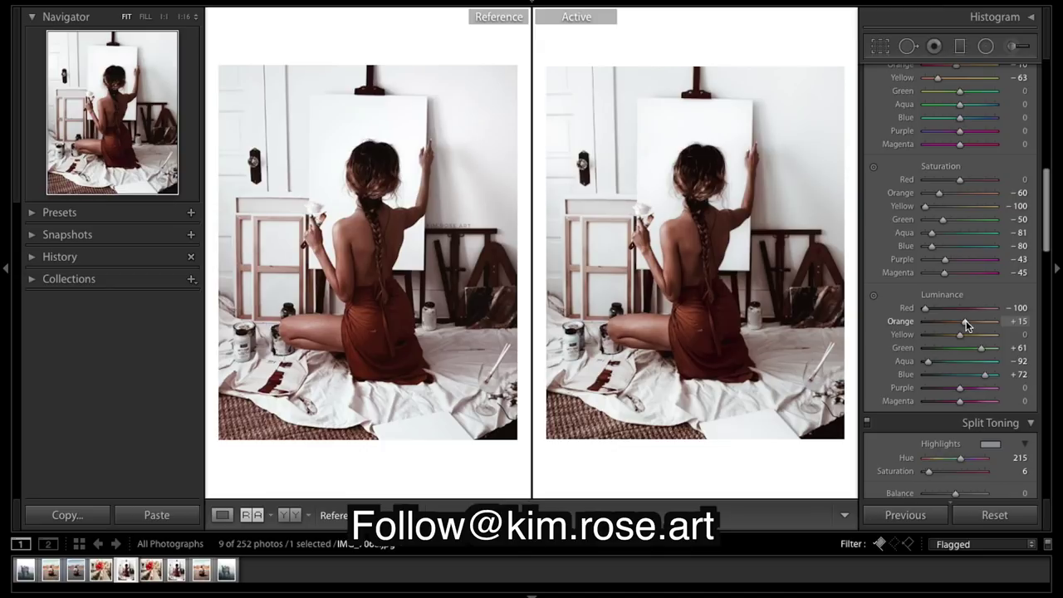
- Set the HSL luminance of Red to −80 and Orange to +13
drag(966, 325, 931, 309)
- Fine-tune the Shadows level in the active photo's basic tone adjustments
scroll(977, 252, up, 10)
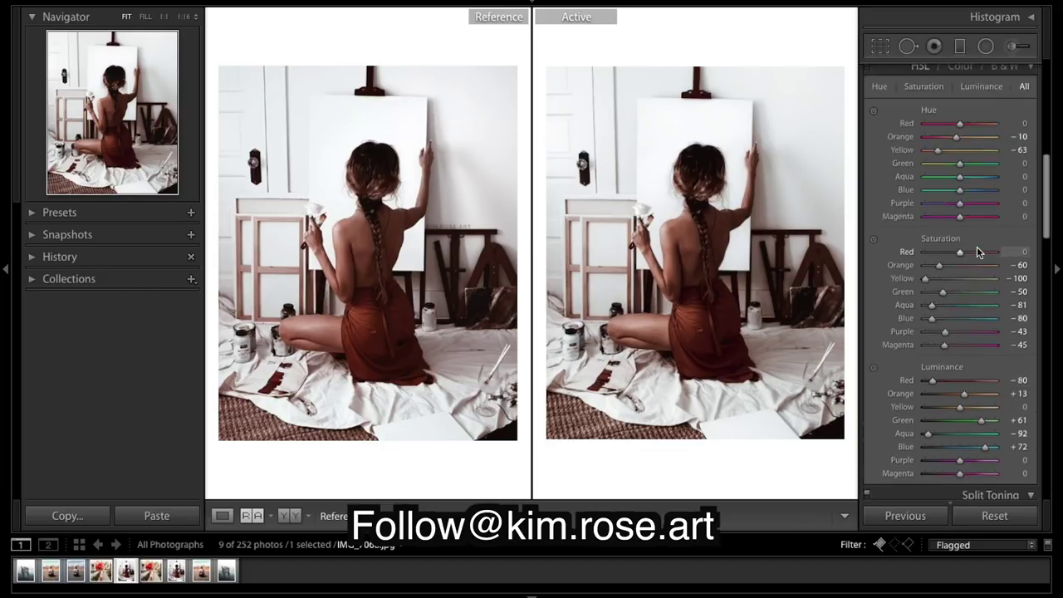
scroll(977, 249, down, 1)
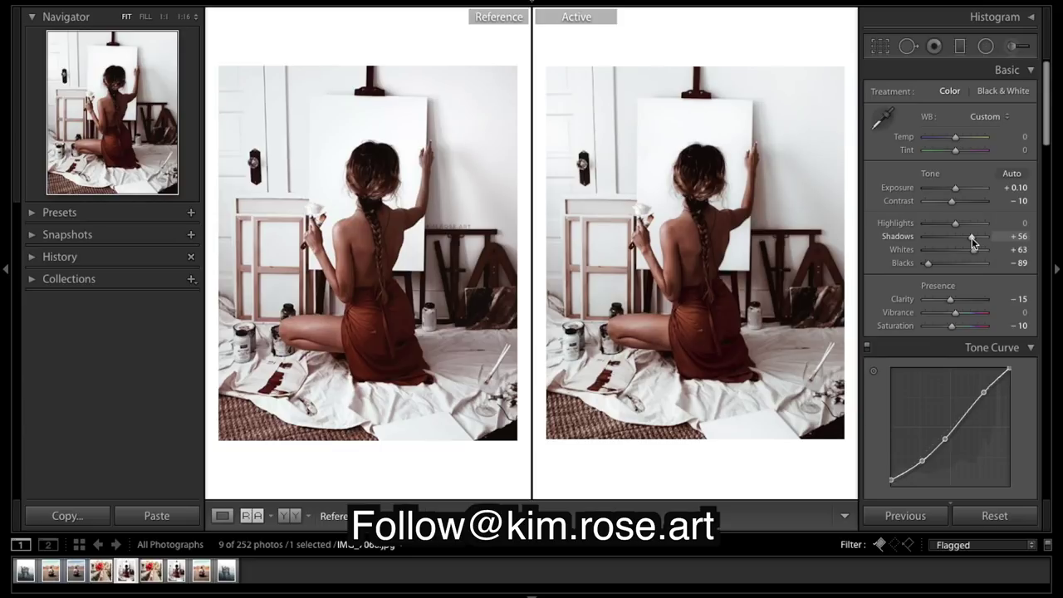
drag(971, 237, 976, 242)
- Set the HSL hue of Red to −30 to match the skirt's colour to the reference photo
scroll(980, 328, down, 10)
scroll(980, 329, down, 5)
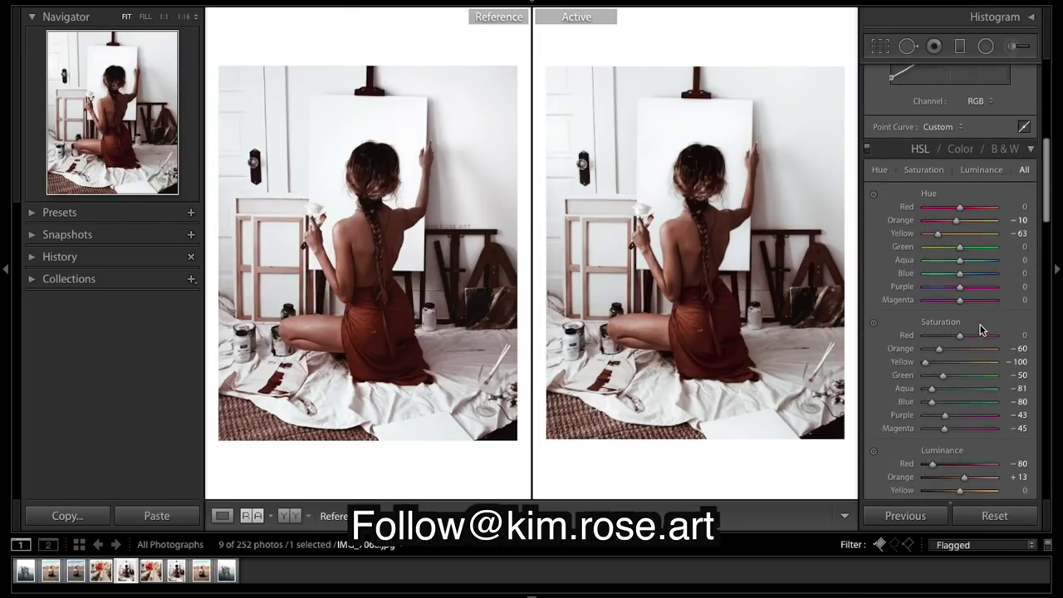
scroll(980, 329, up, 4)
scroll(980, 330, up, 1)
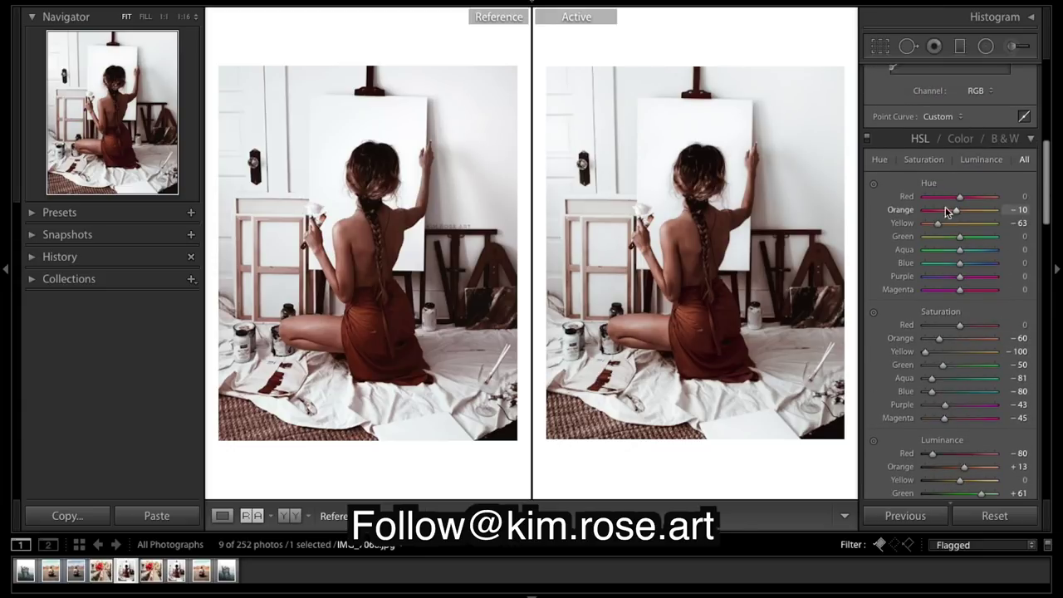
drag(962, 200, 614, 202)
drag(745, 240, 949, 211)
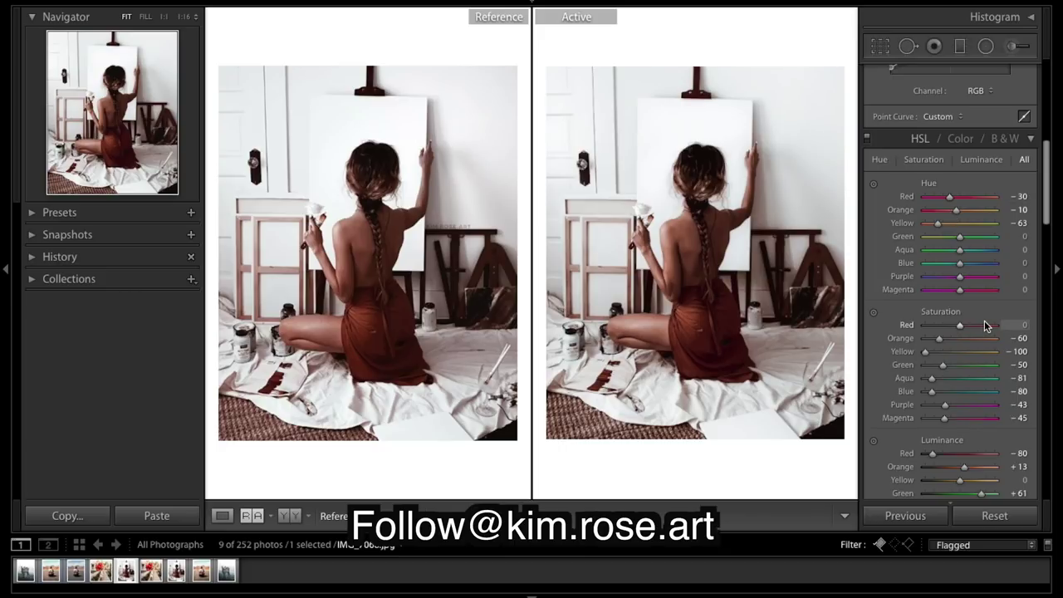
- Compare the active photo's unedited version with the edited result beside the reference image
scroll(986, 327, down, 15)
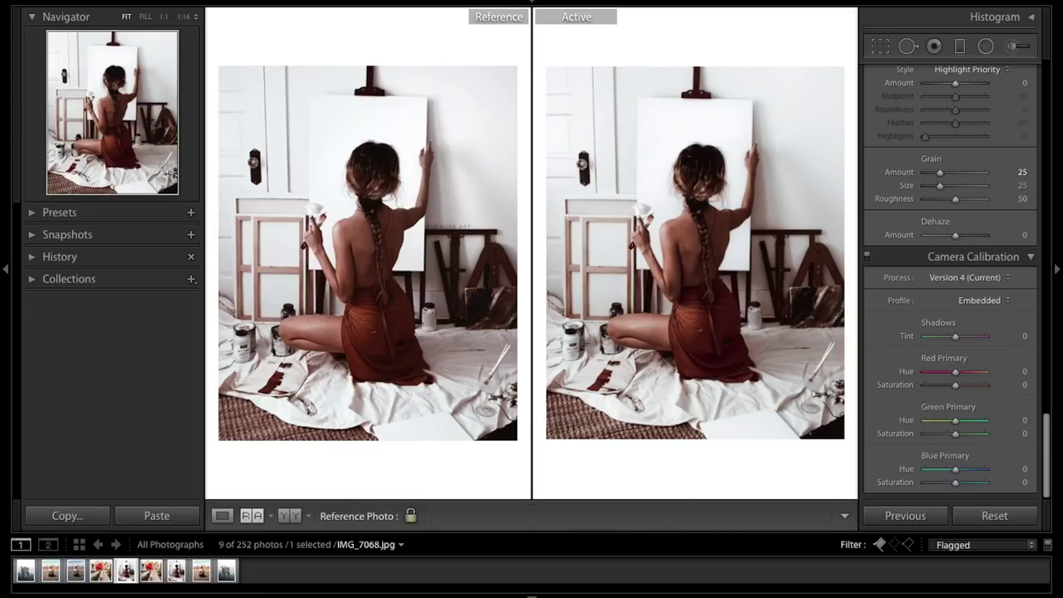
key(backslash)
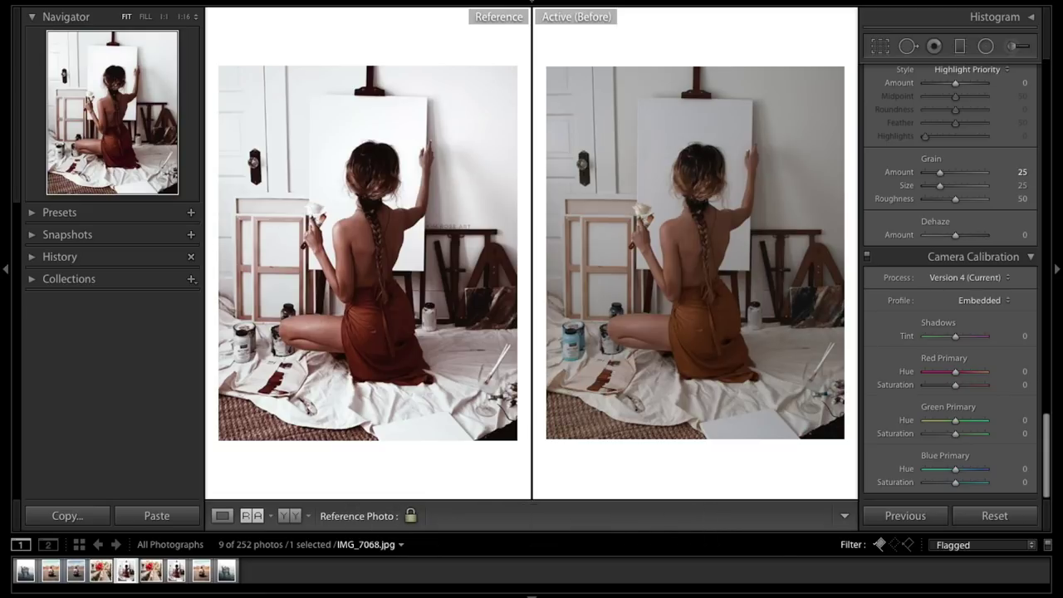
key(backslash)
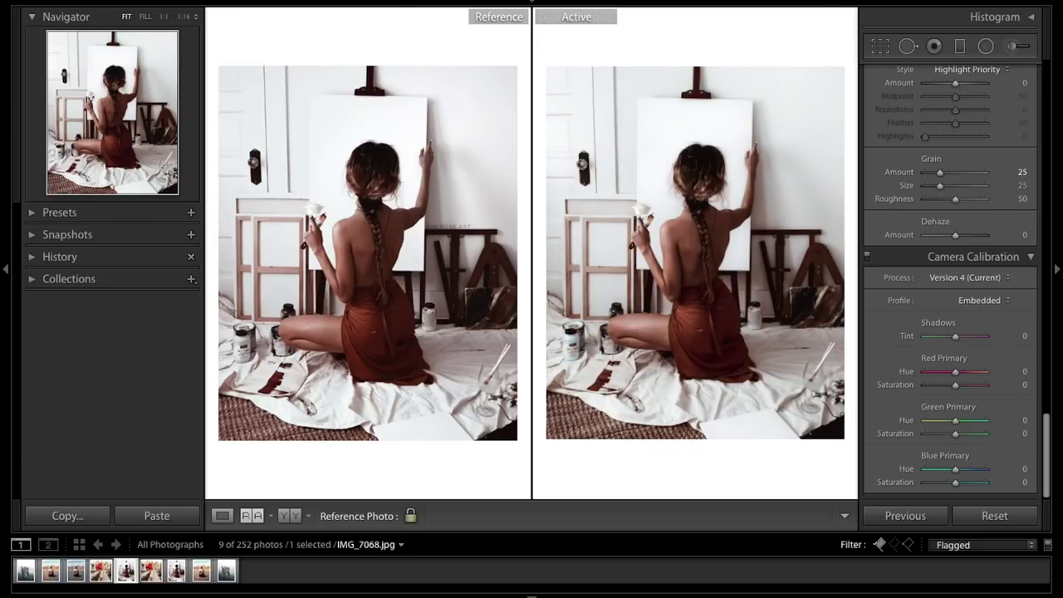